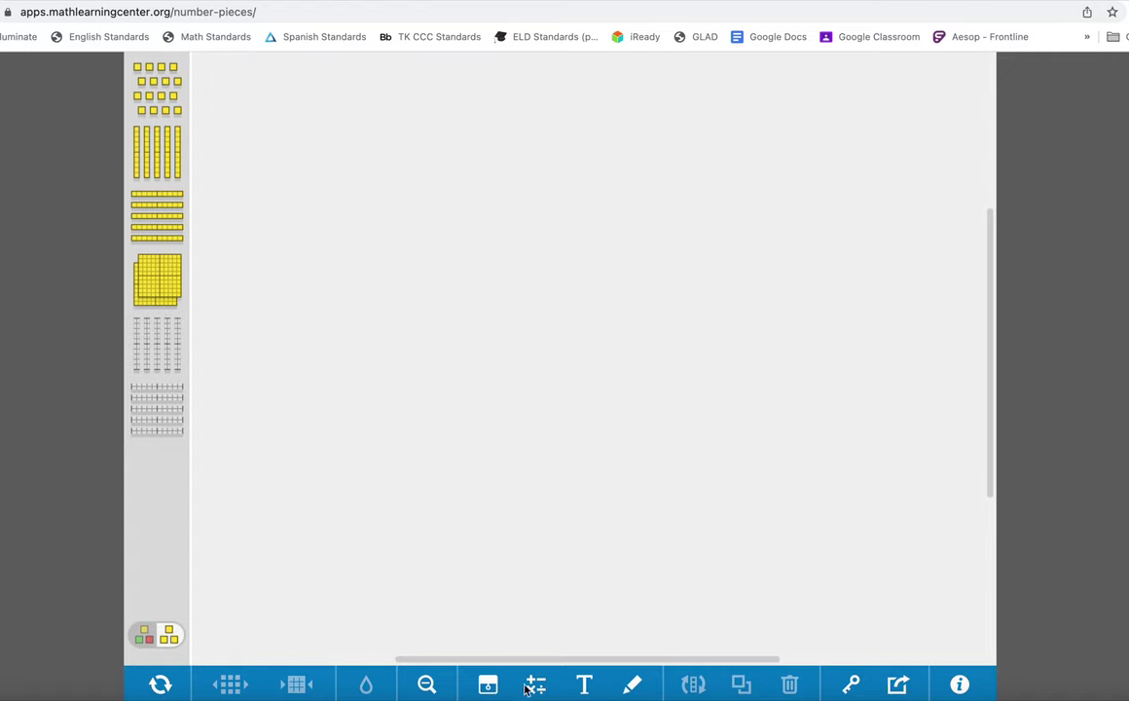
# After dismissing an empty text box, enter 200÷5 = on the Equation keypad and close the editor.
pyautogui.click(583, 687)
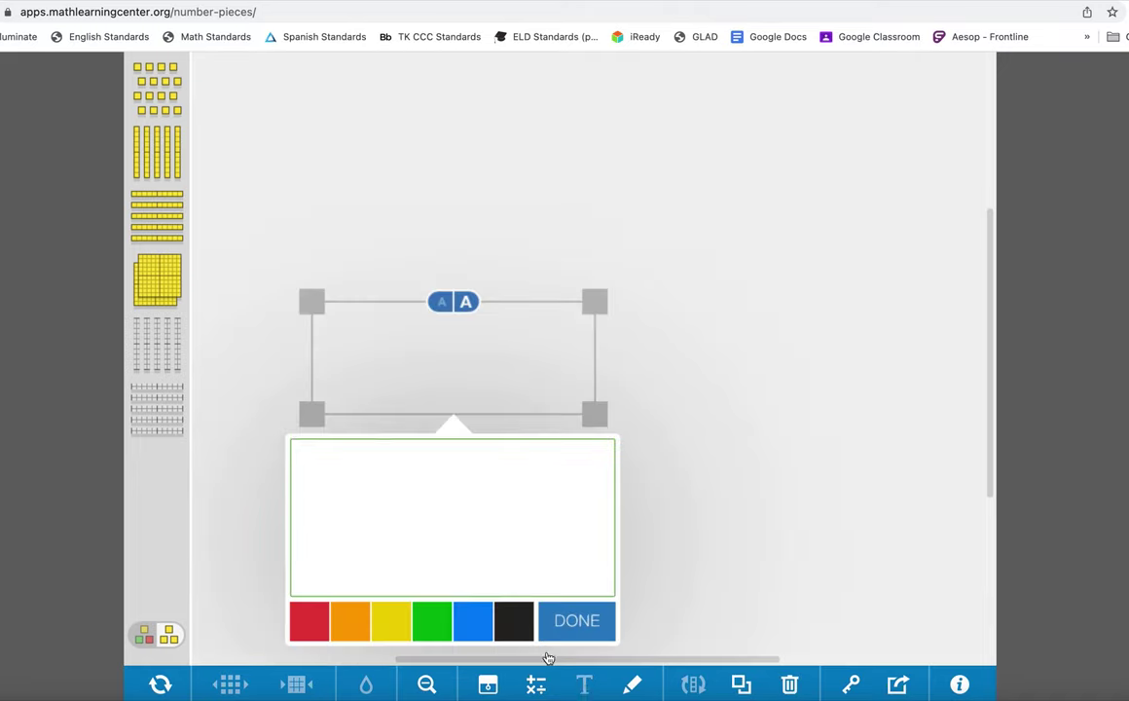
pyautogui.click(582, 619)
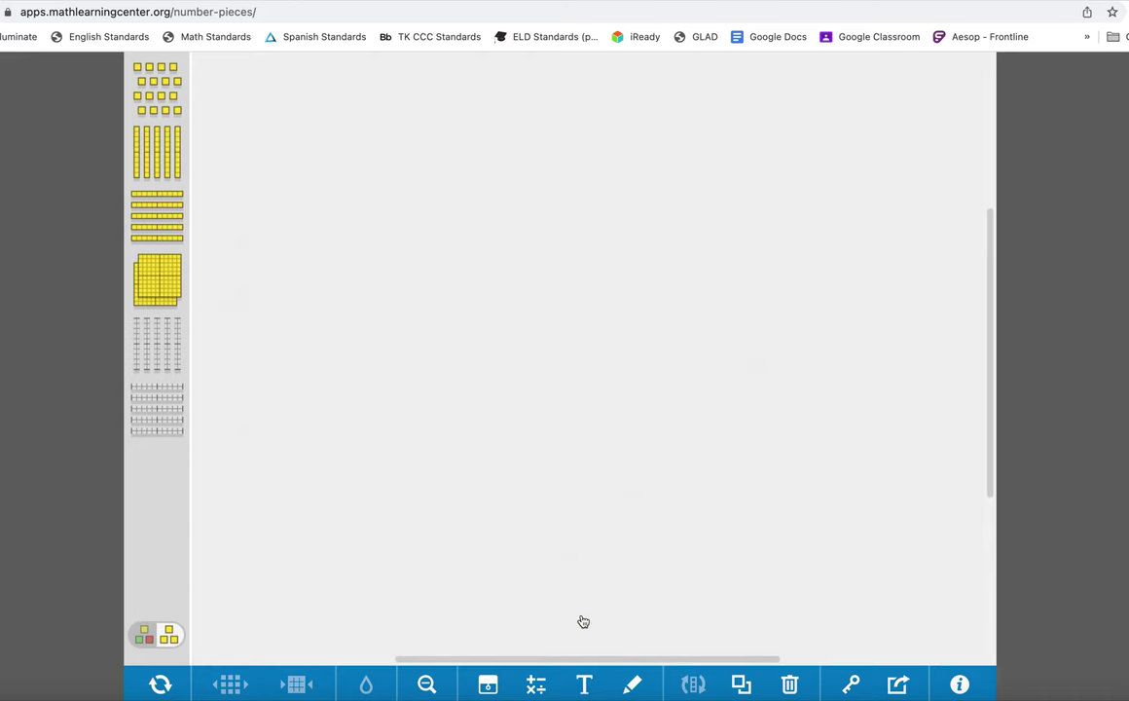
pyautogui.click(535, 686)
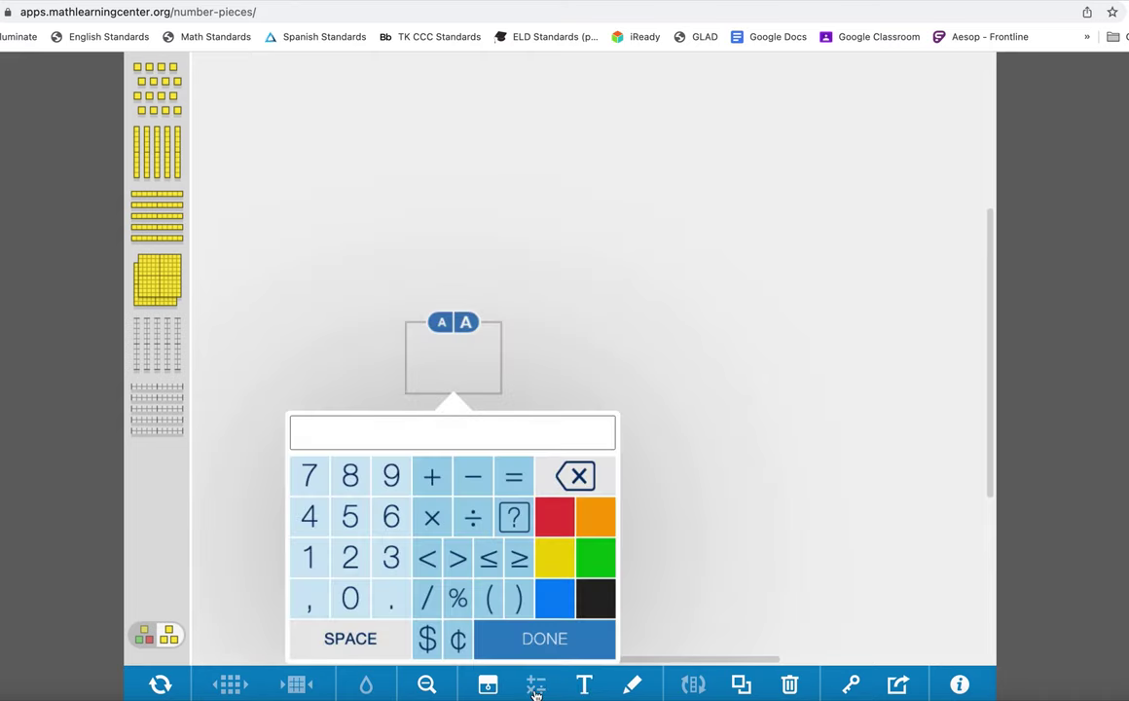
pyautogui.click(377, 432)
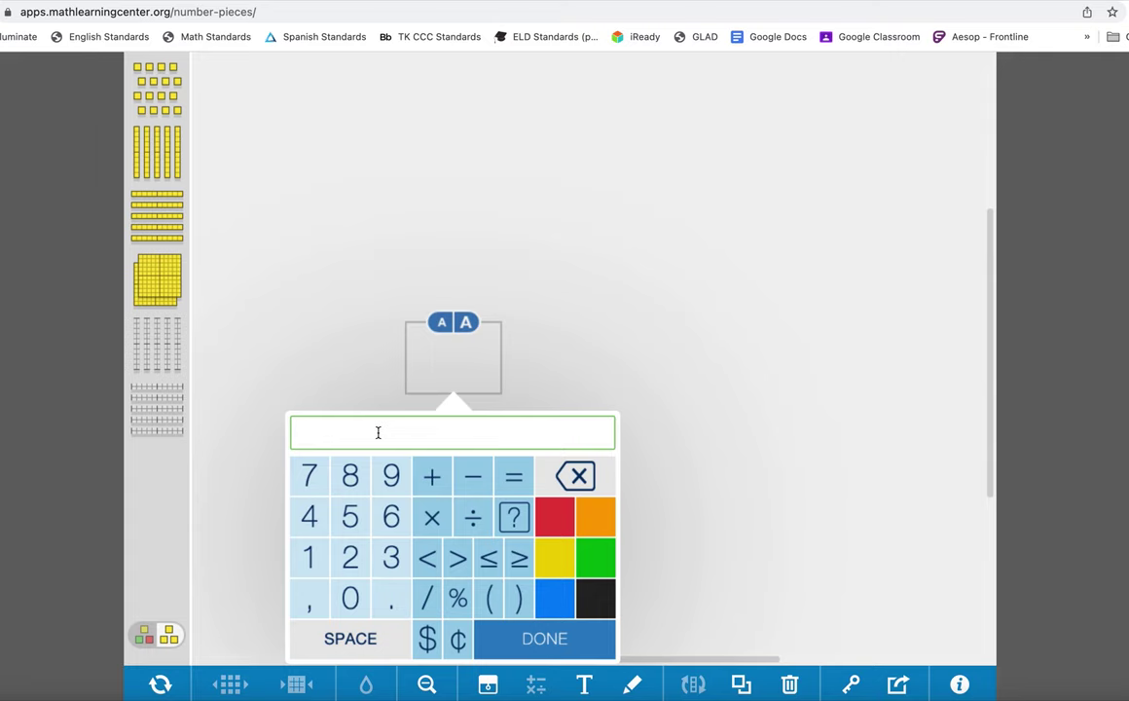
pyautogui.write('200')
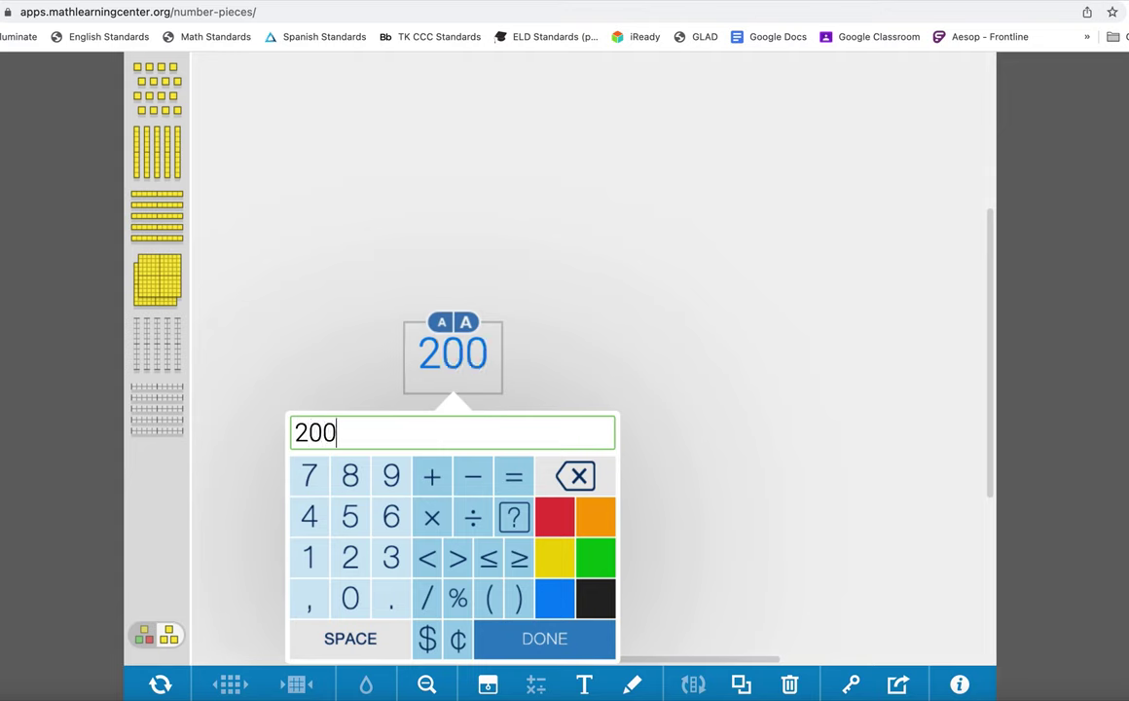
pyautogui.click(470, 526)
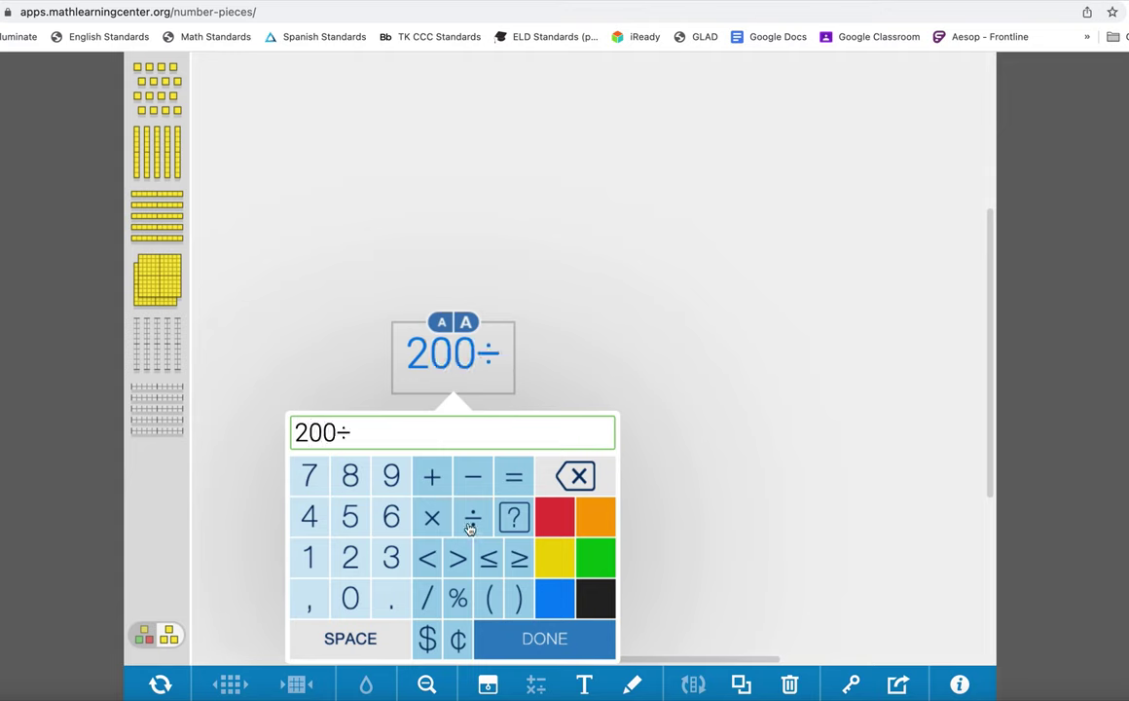
pyautogui.write('5 =')
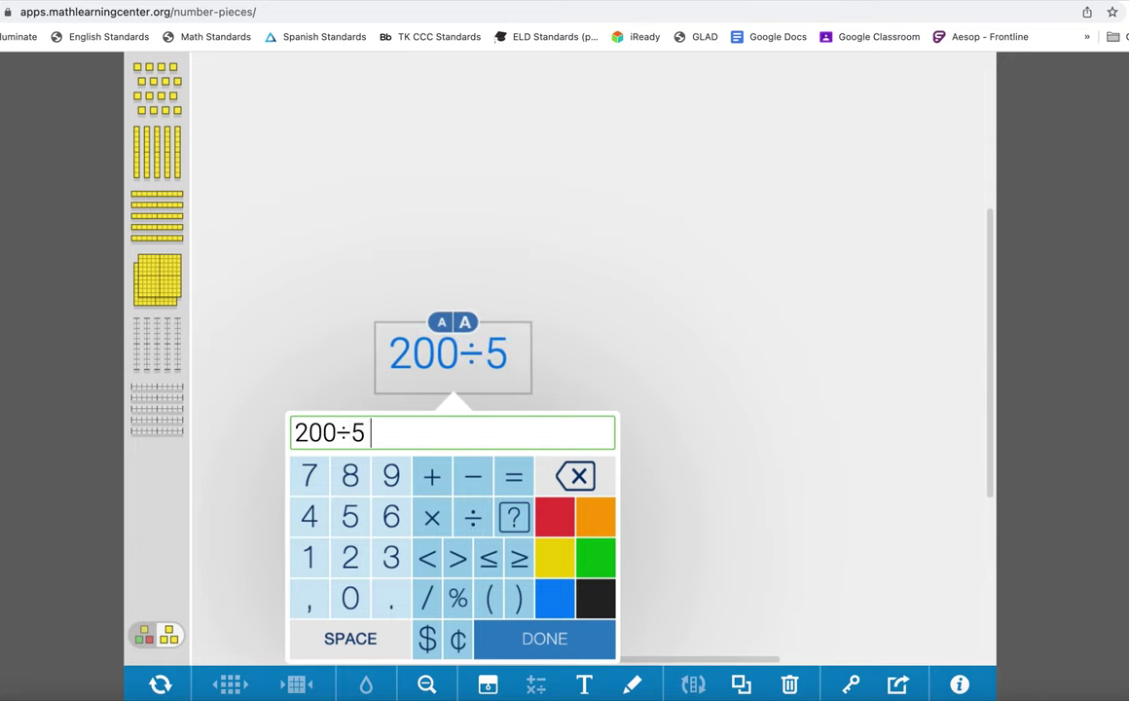
pyautogui.click(575, 642)
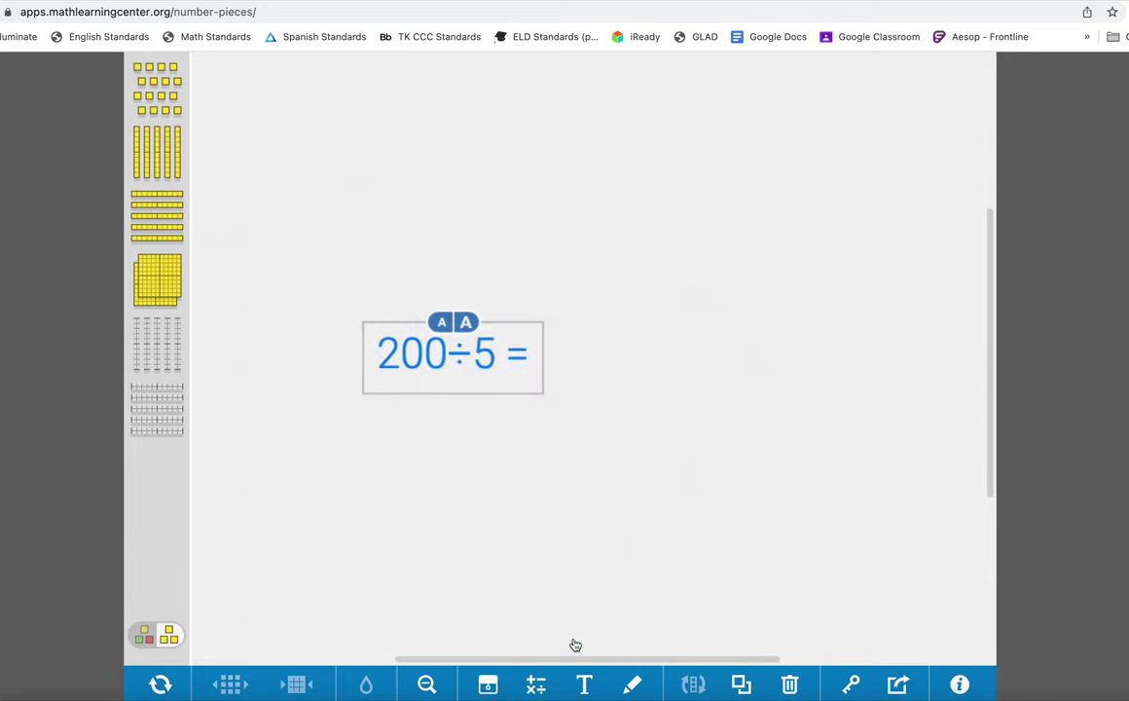
# Drag the 200÷5 = equation to the top-left and line up two hundred flats side by side below it.
pyautogui.moveTo(511, 378); pyautogui.dragTo(339, 120)
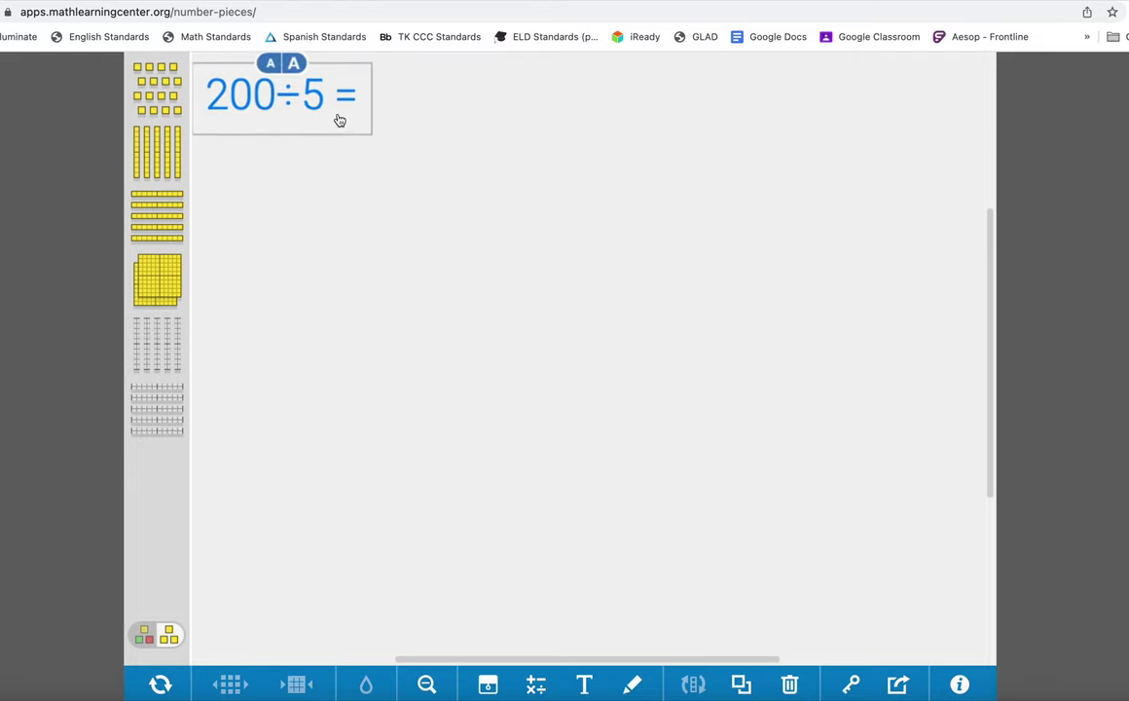
pyautogui.moveTo(155, 292); pyautogui.dragTo(359, 321)
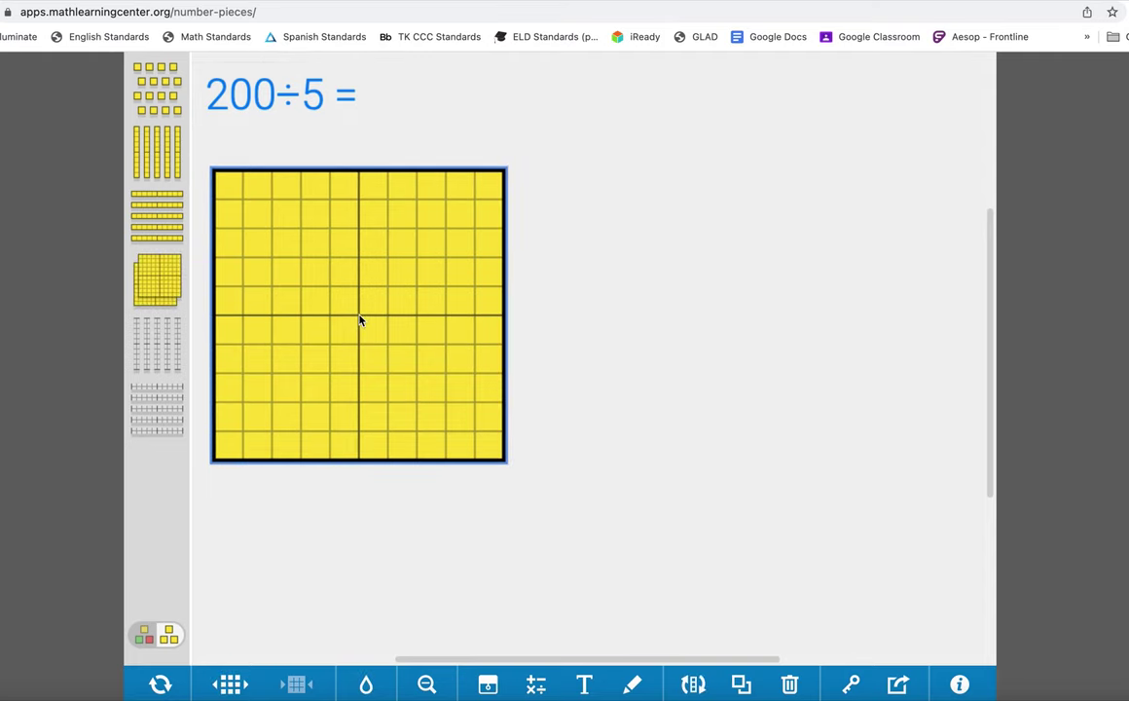
pyautogui.moveTo(168, 291); pyautogui.dragTo(517, 355)
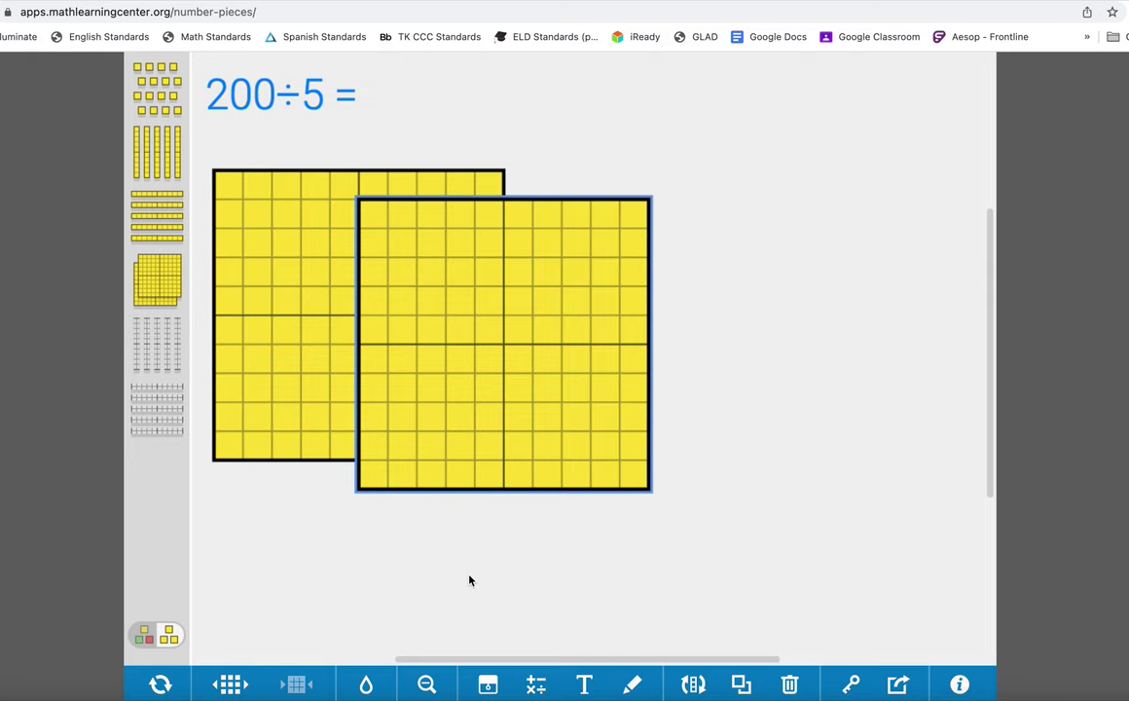
pyautogui.moveTo(390, 344); pyautogui.dragTo(675, 430)
pyautogui.moveTo(344, 319); pyautogui.dragTo(346, 444)
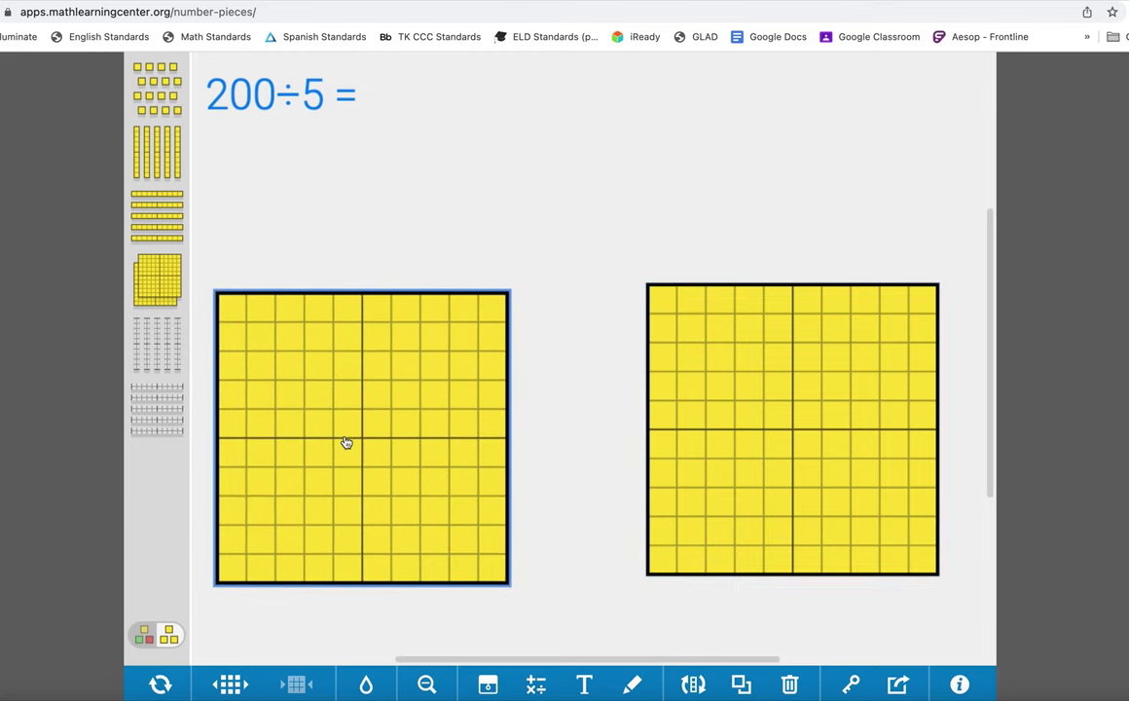
pyautogui.moveTo(756, 418); pyautogui.dragTo(723, 428)
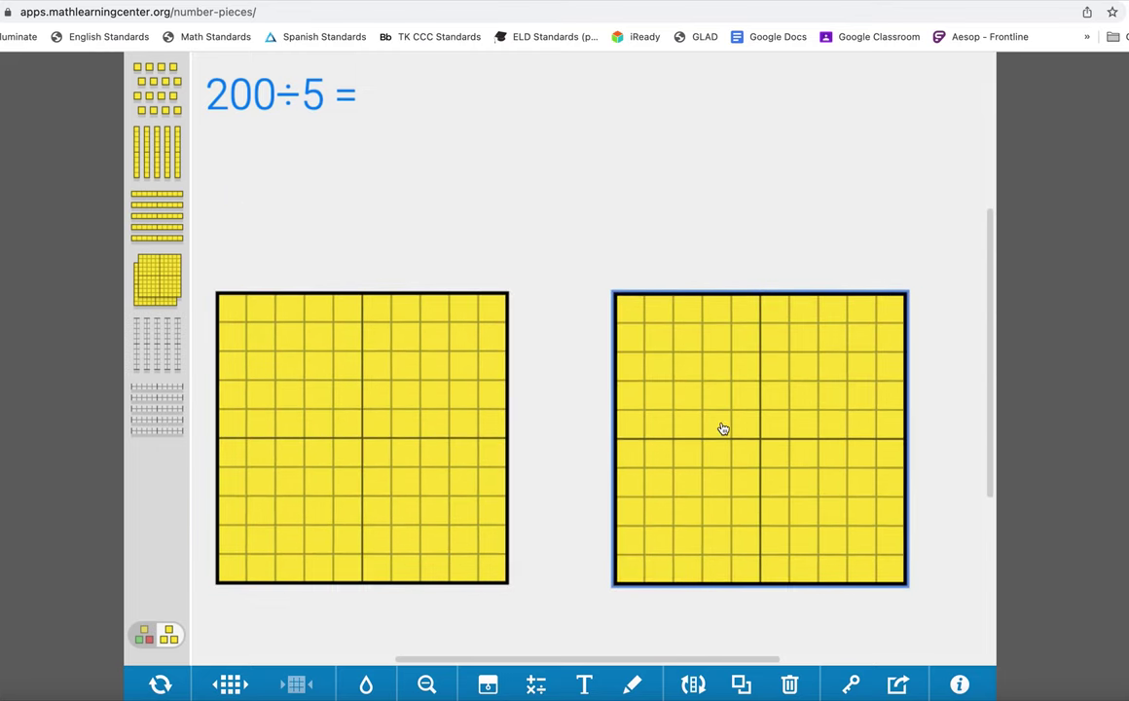
# Break the left hundred flat into tens, then ones, and join it back into a hundred.
pyautogui.click(437, 441)
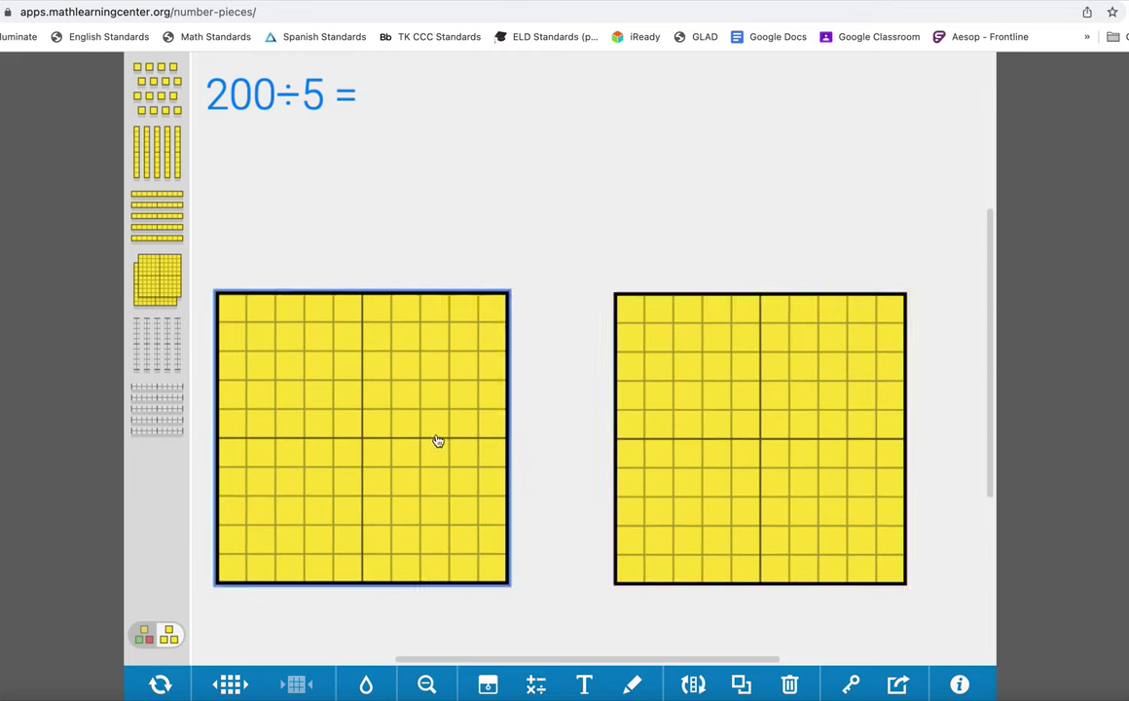
pyautogui.click(225, 685)
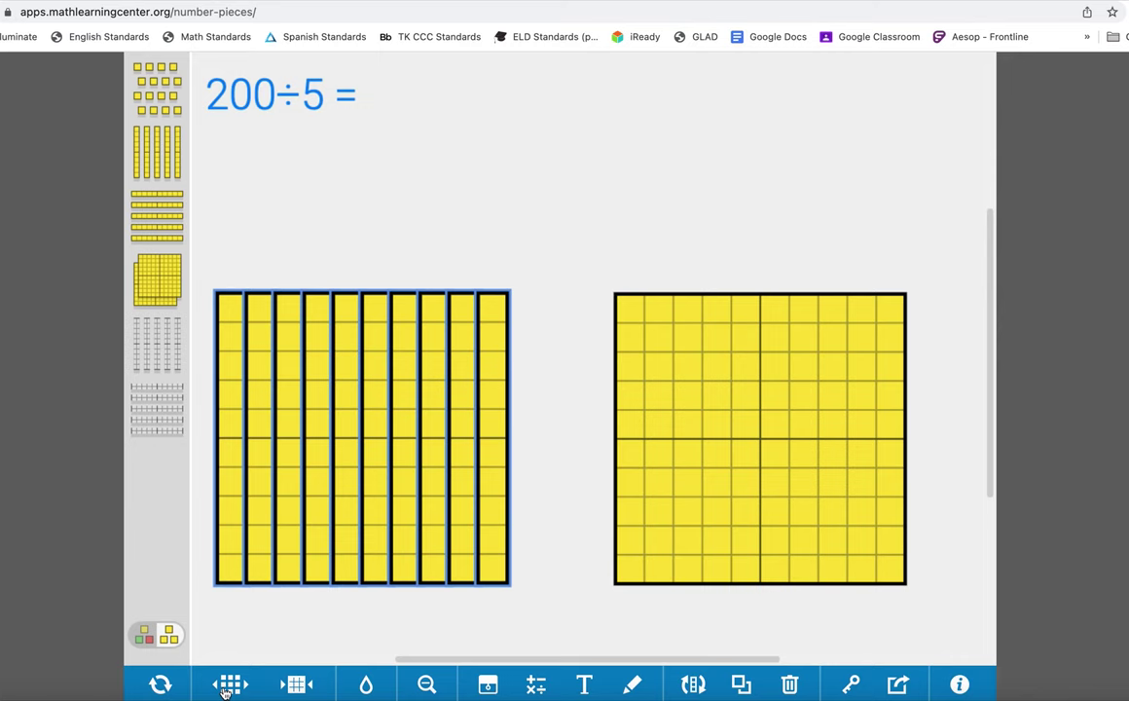
pyautogui.click(225, 686)
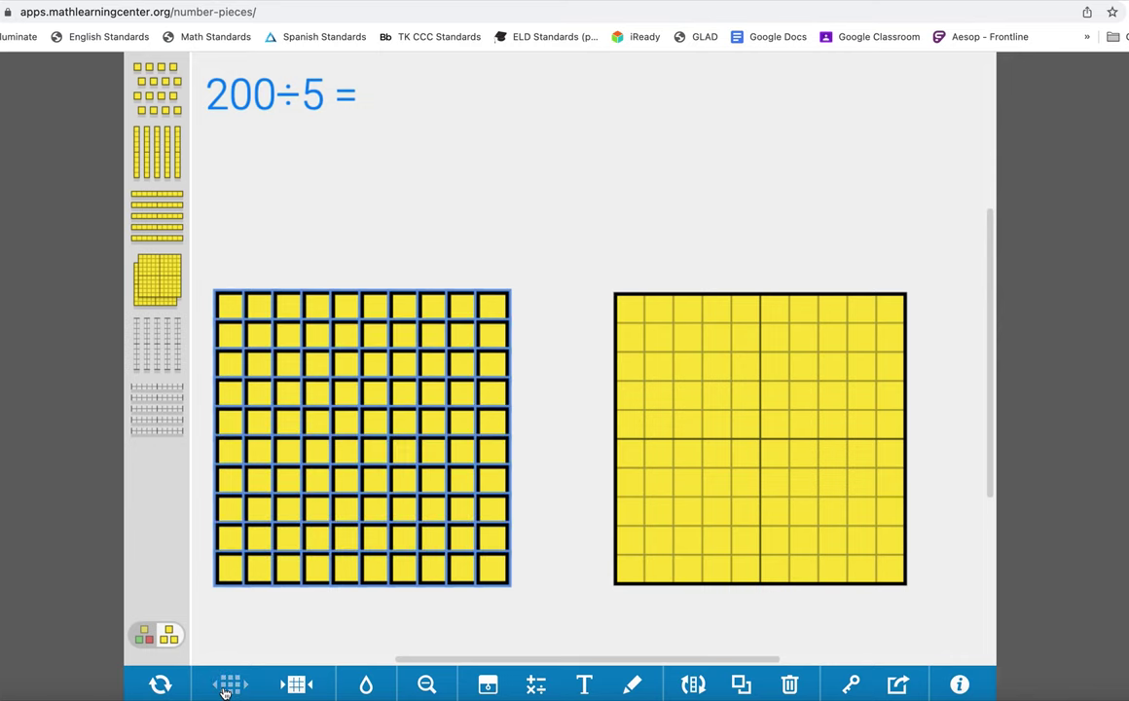
pyautogui.click(298, 685)
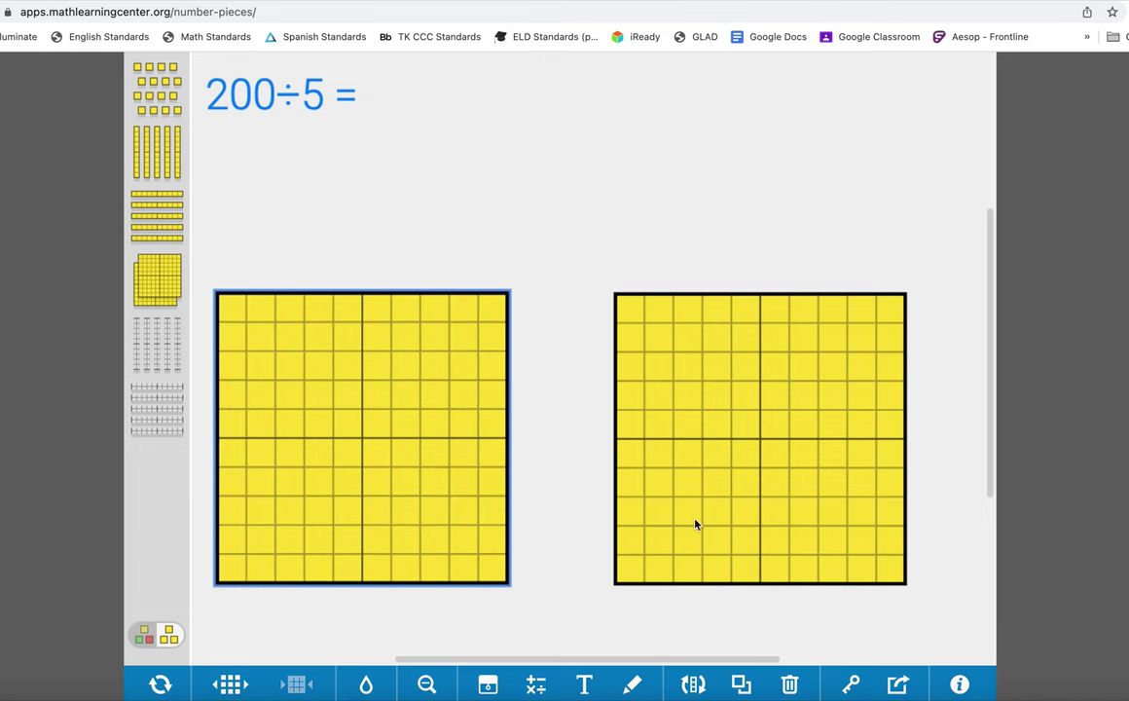
# Break the right flat down to ones and regroup it, then split the left flat into ten tens.
pyautogui.click(697, 523)
pyautogui.click(230, 685)
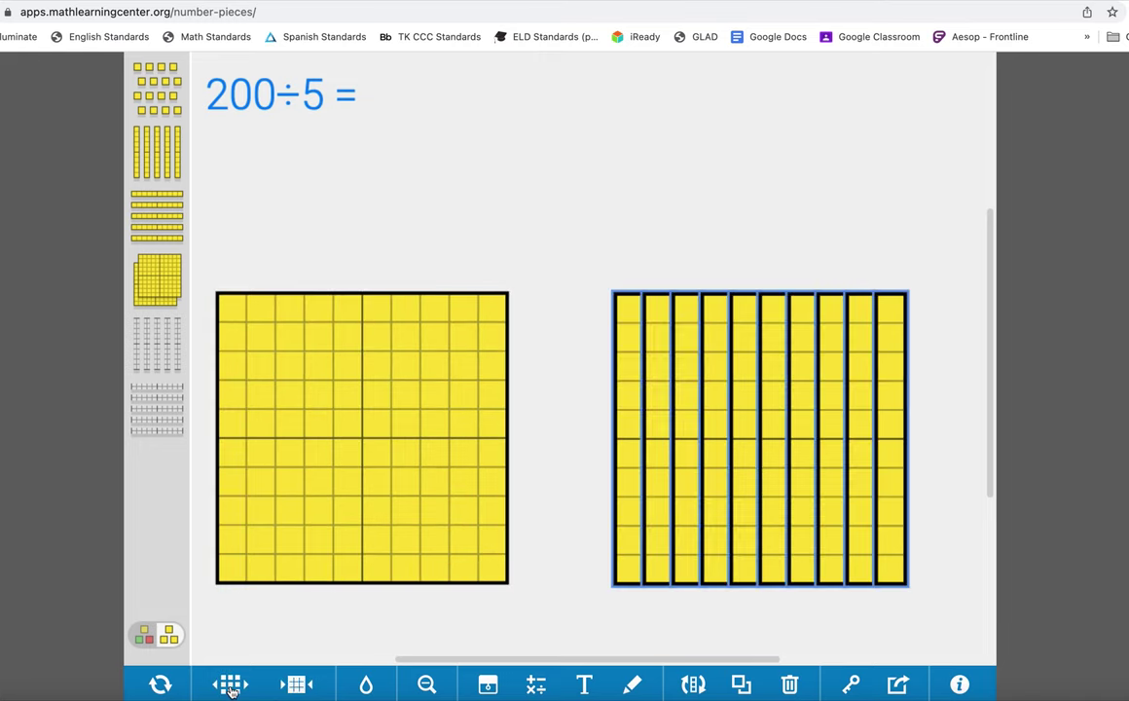
pyautogui.click(230, 685)
pyautogui.click(301, 687)
pyautogui.click(301, 687)
pyautogui.click(390, 483)
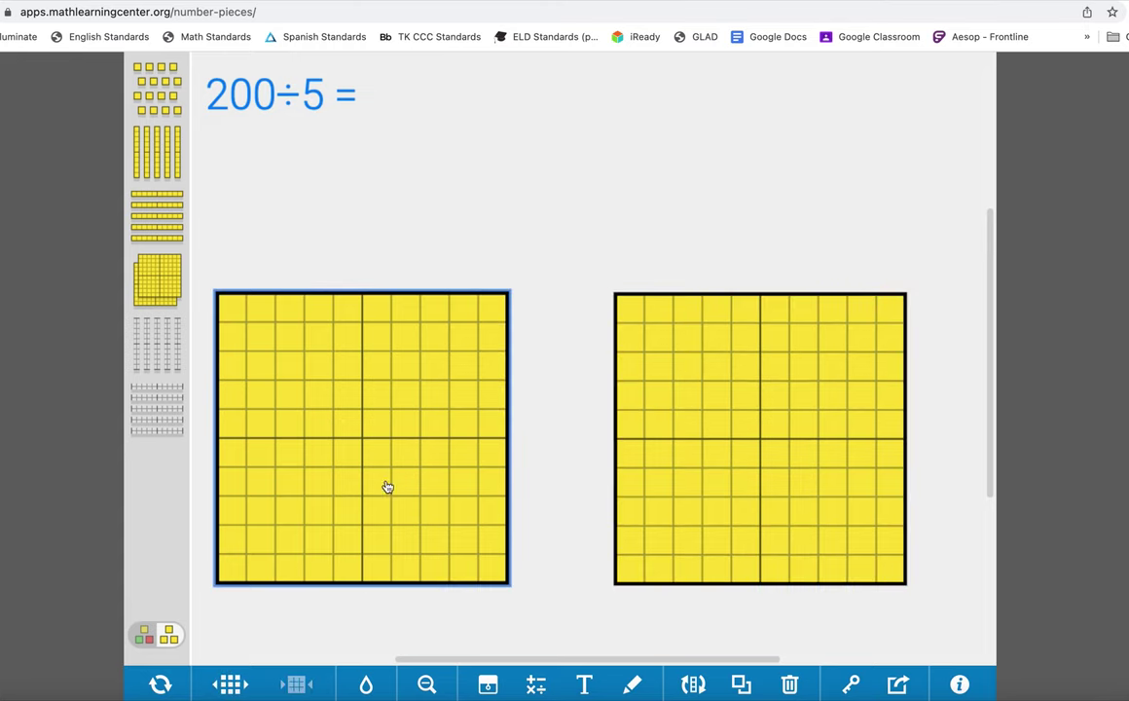
pyautogui.click(230, 685)
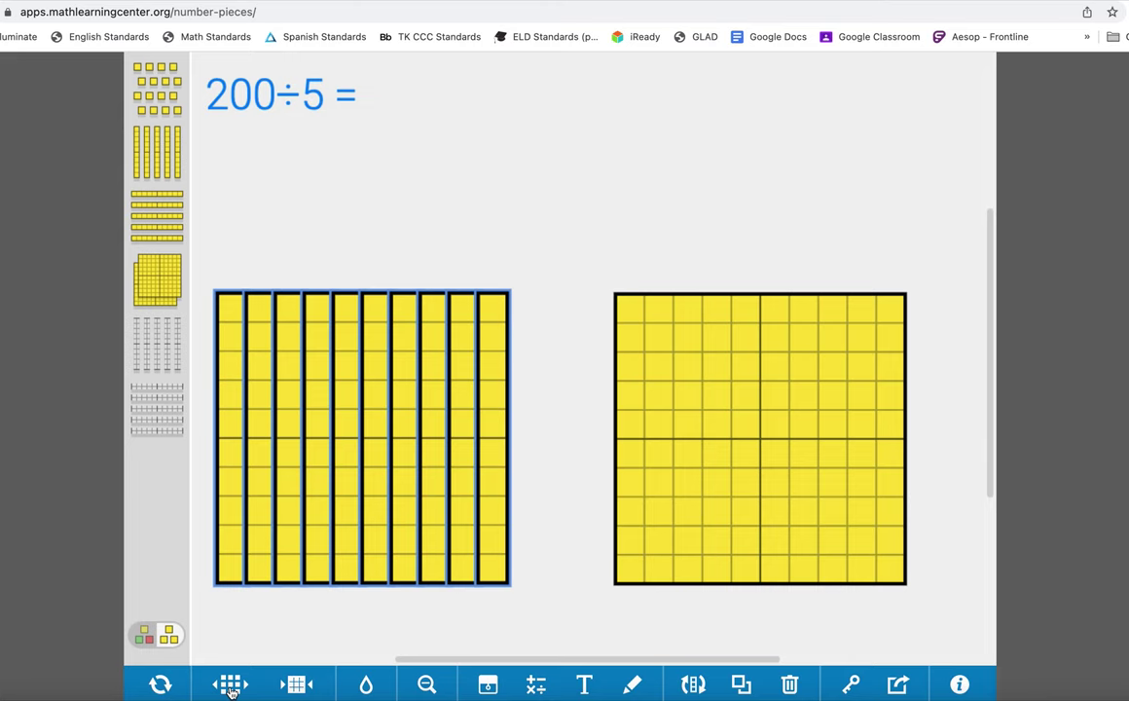
# Move the whole flat aside and set five tens rods across the top as five columns.
pyautogui.moveTo(746, 358); pyautogui.dragTo(800, 423)
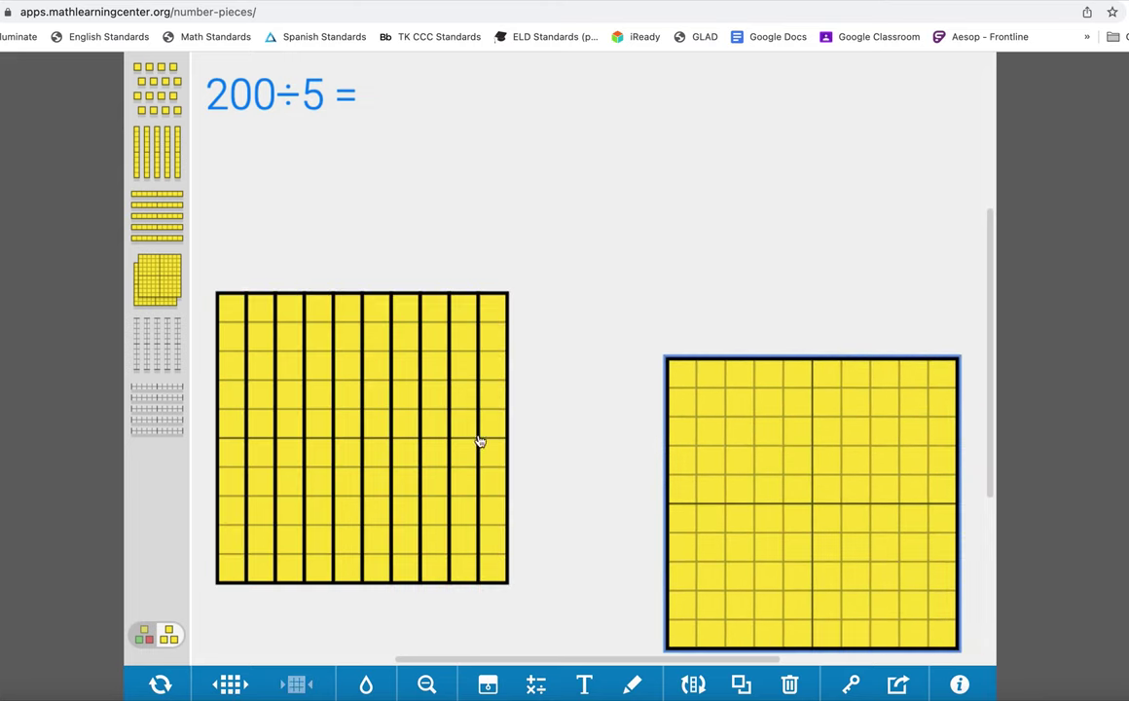
pyautogui.moveTo(497, 312); pyautogui.dragTo(852, 89)
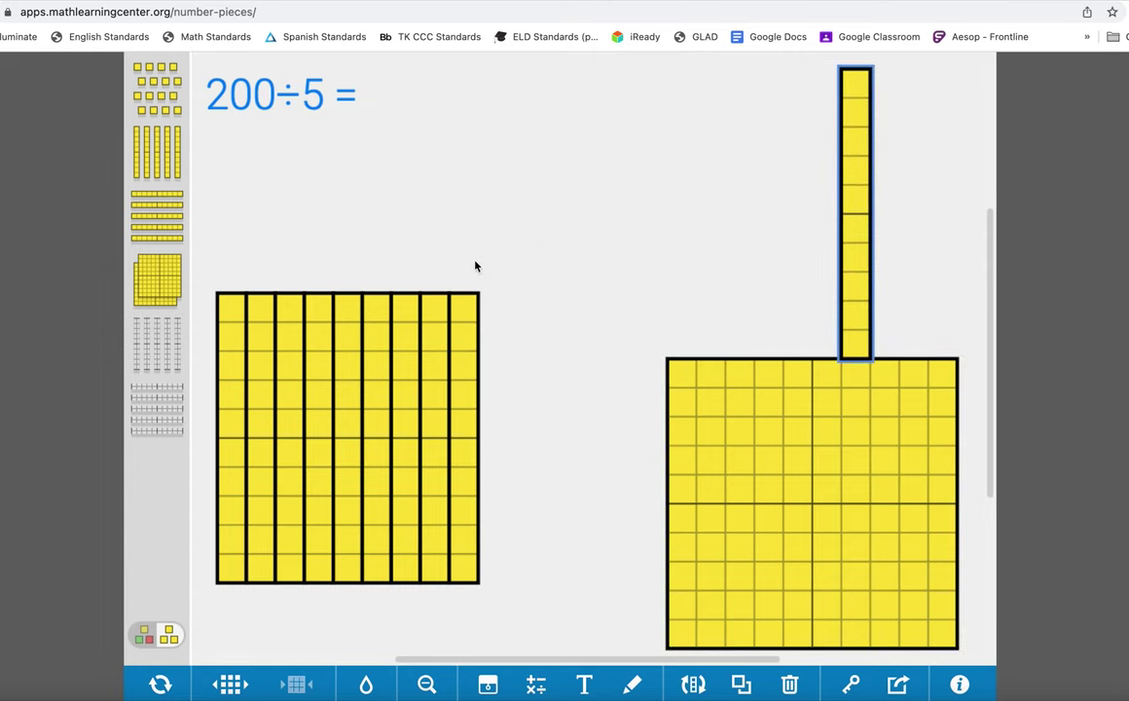
pyautogui.moveTo(468, 297); pyautogui.dragTo(638, 75)
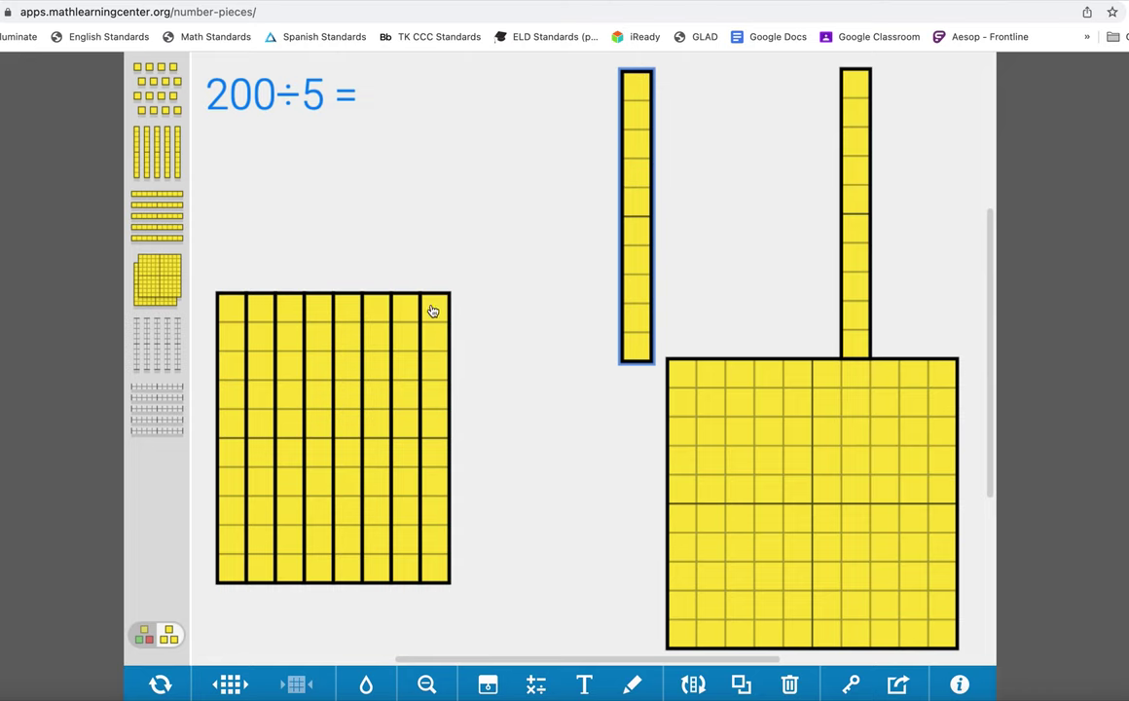
pyautogui.moveTo(433, 308); pyautogui.dragTo(497, 88)
pyautogui.moveTo(410, 313); pyautogui.dragTo(408, 81)
pyautogui.moveTo(384, 308); pyautogui.dragTo(740, 91)
# Add a second tens rod beside each of the five column rods, making 20 per column.
pyautogui.moveTo(360, 325); pyautogui.dragTo(380, 68)
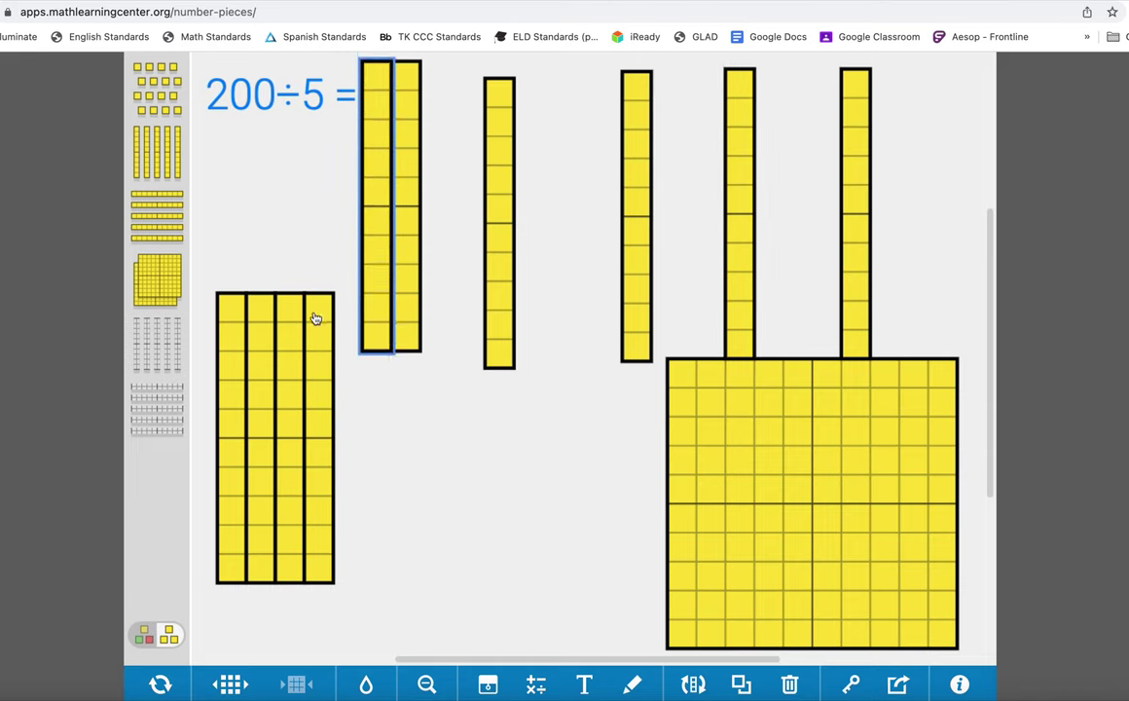
pyautogui.moveTo(316, 317); pyautogui.dragTo(527, 90)
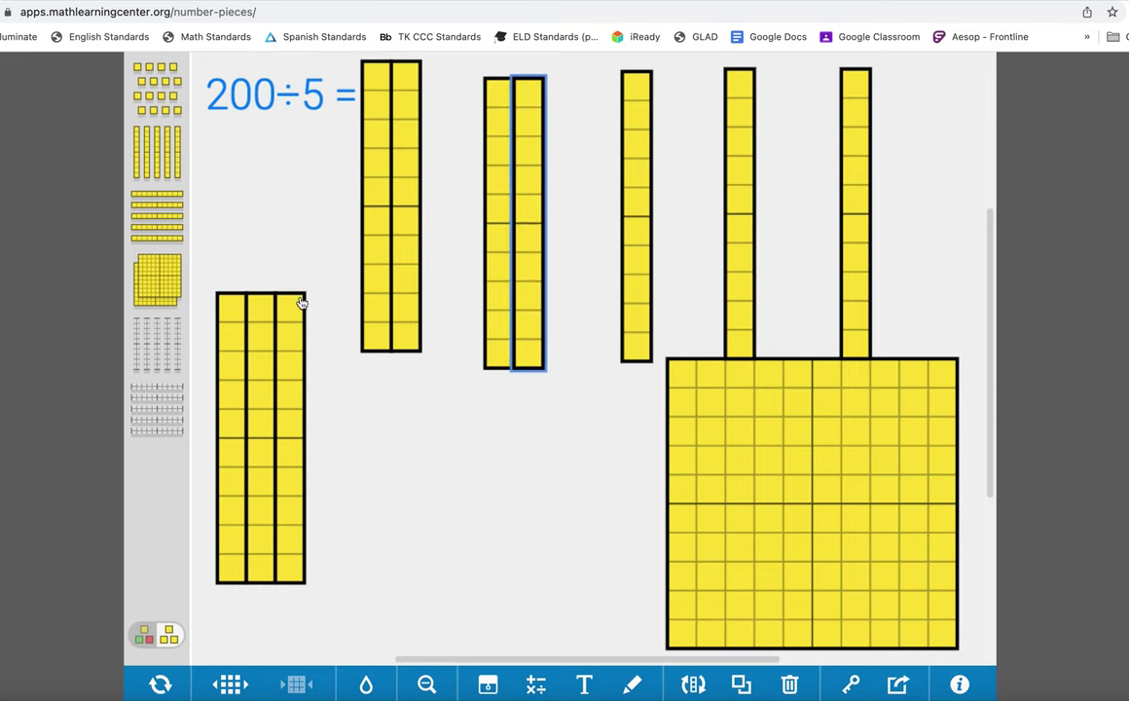
pyautogui.moveTo(301, 302); pyautogui.dragTo(679, 82)
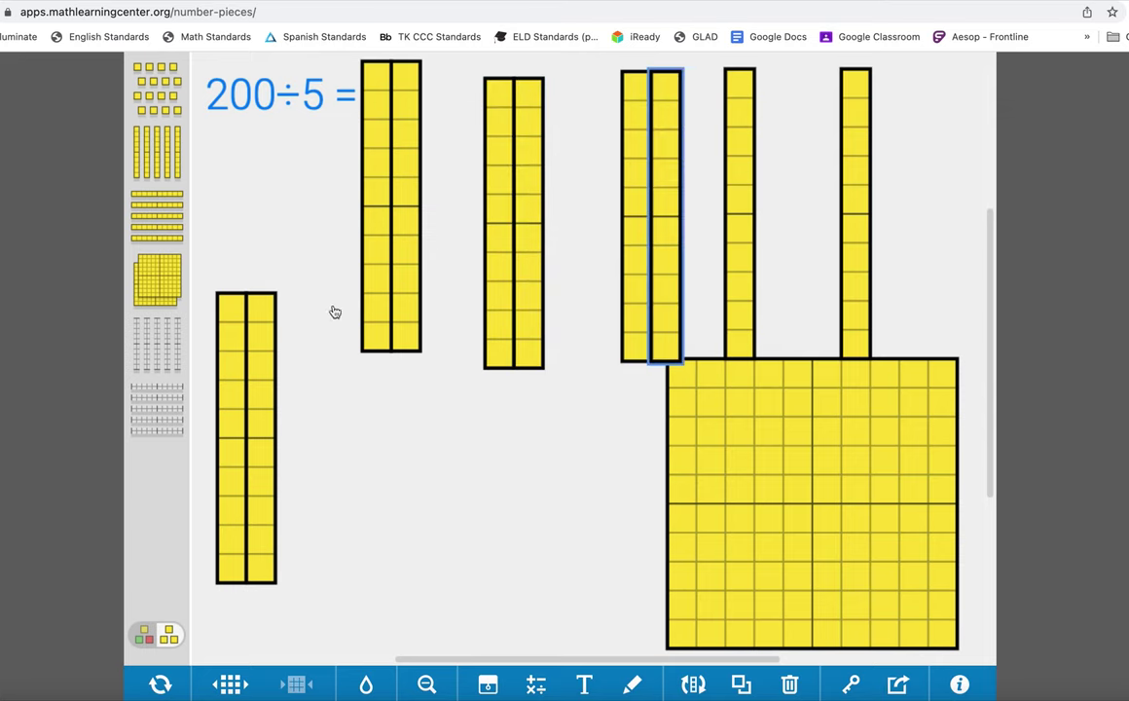
pyautogui.moveTo(265, 312); pyautogui.dragTo(773, 90)
pyautogui.moveTo(236, 313); pyautogui.dragTo(896, 92)
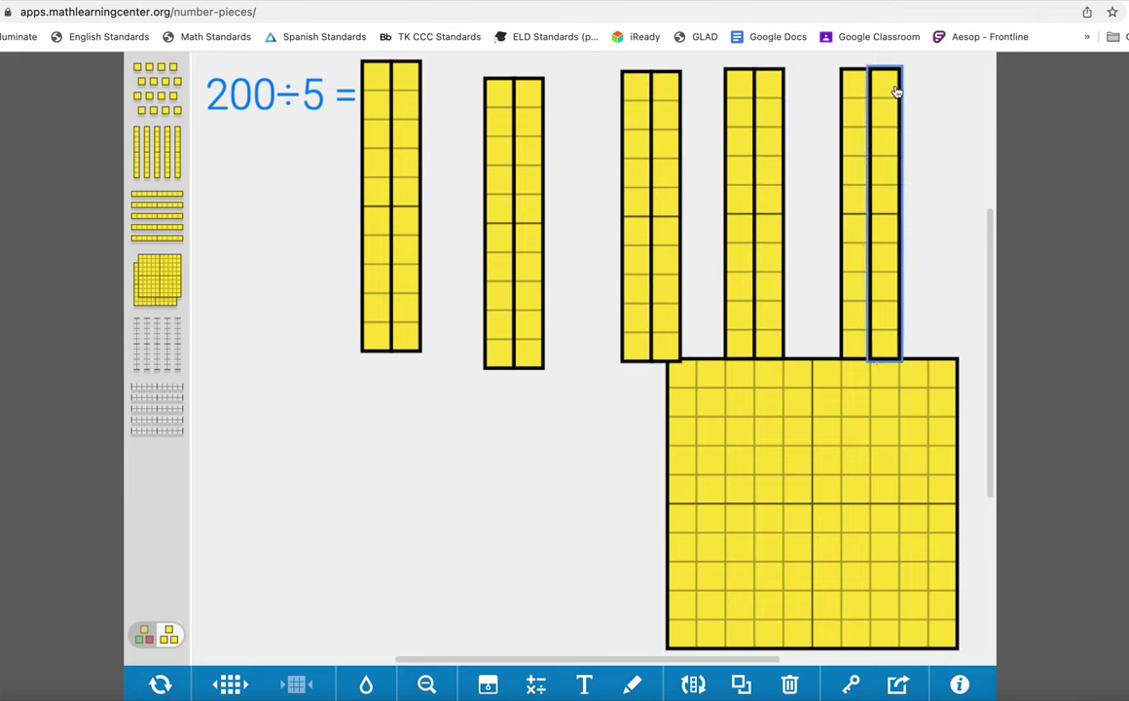
# Break the second hundred flat into ten tens rods and move them to the lower left.
pyautogui.click(793, 444)
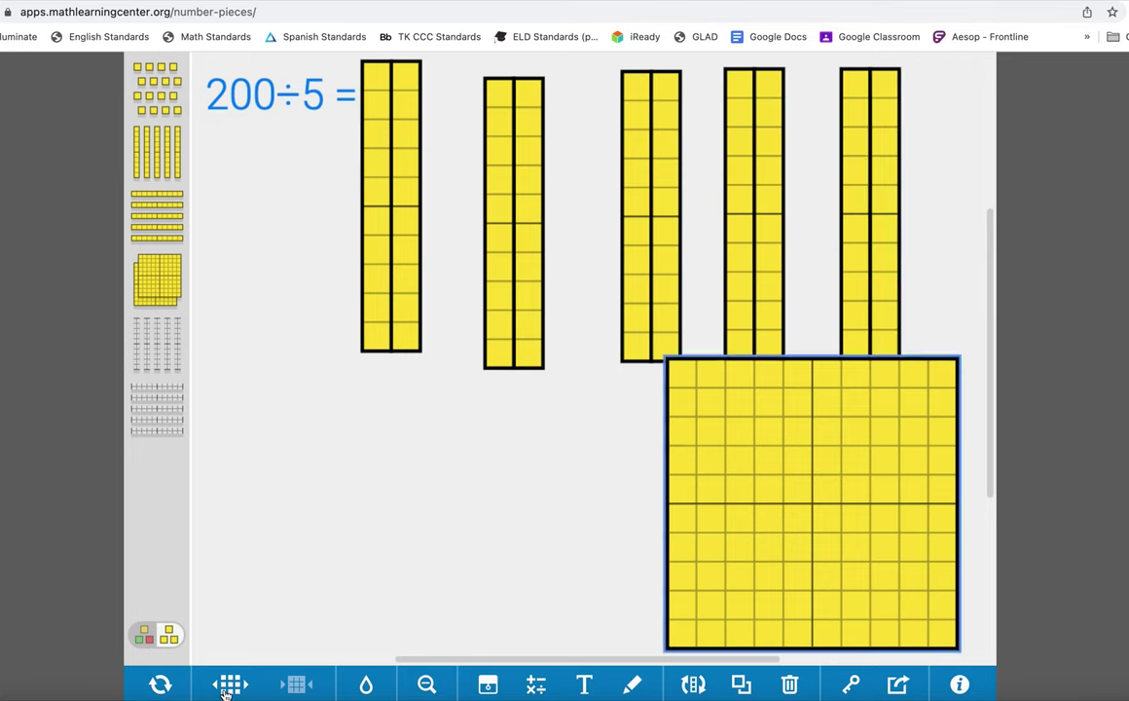
pyautogui.click(225, 691)
pyautogui.moveTo(675, 385); pyautogui.dragTo(270, 409)
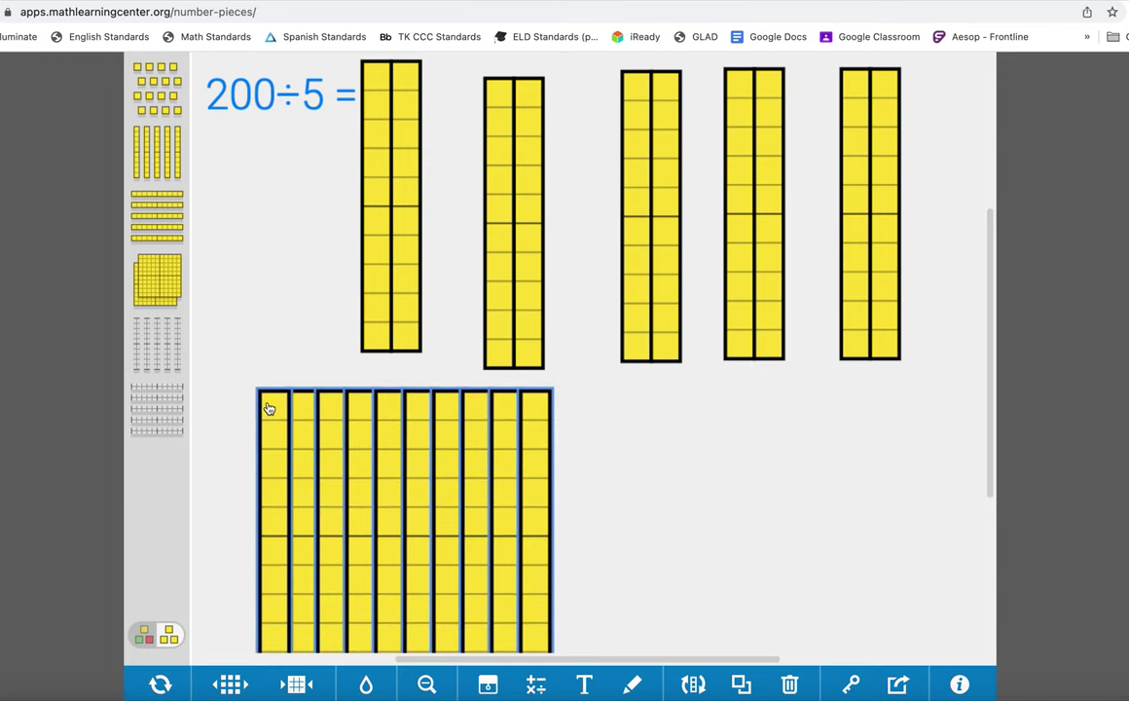
pyautogui.click(230, 686)
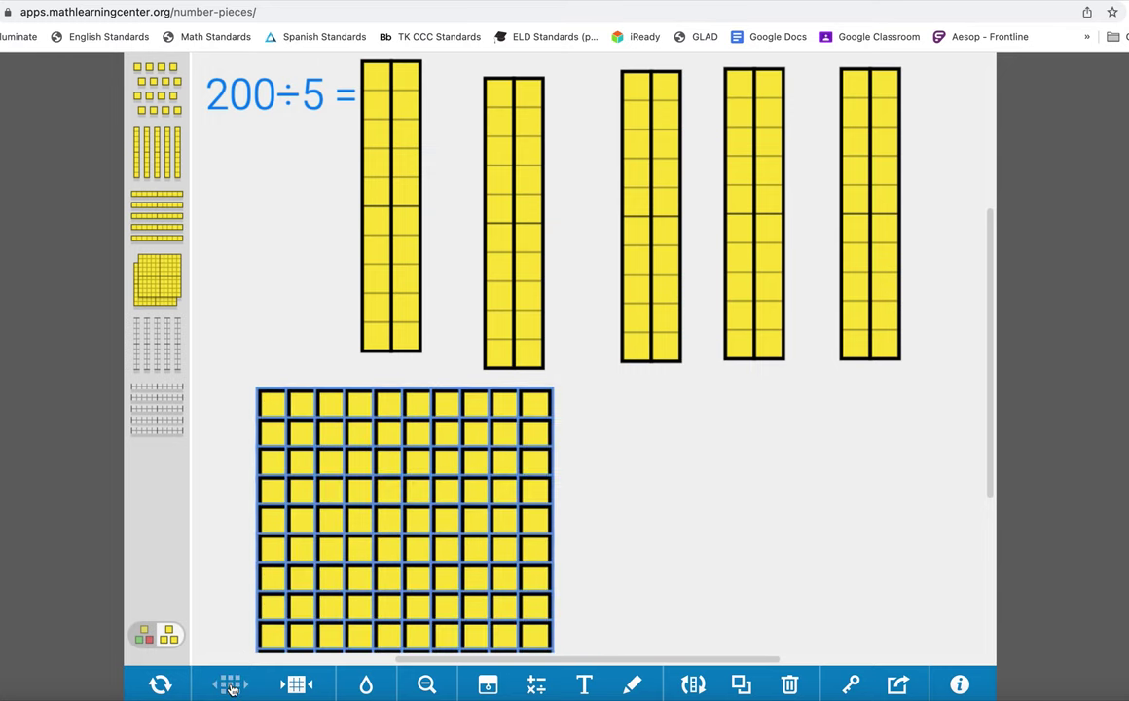
pyautogui.click(231, 686)
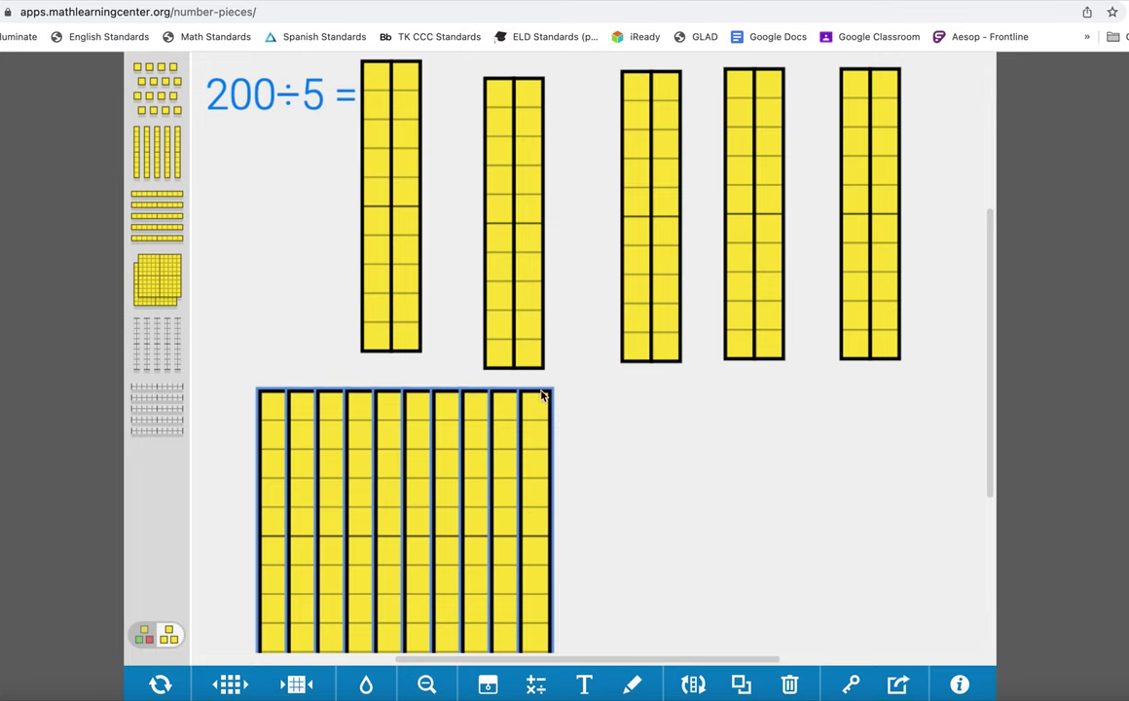
pyautogui.moveTo(542, 395); pyautogui.dragTo(476, 373)
# Position the tens group under the columns, rejoining and re-breaking it, then single out the rightmost rod.
pyautogui.moveTo(471, 597); pyautogui.dragTo(503, 595)
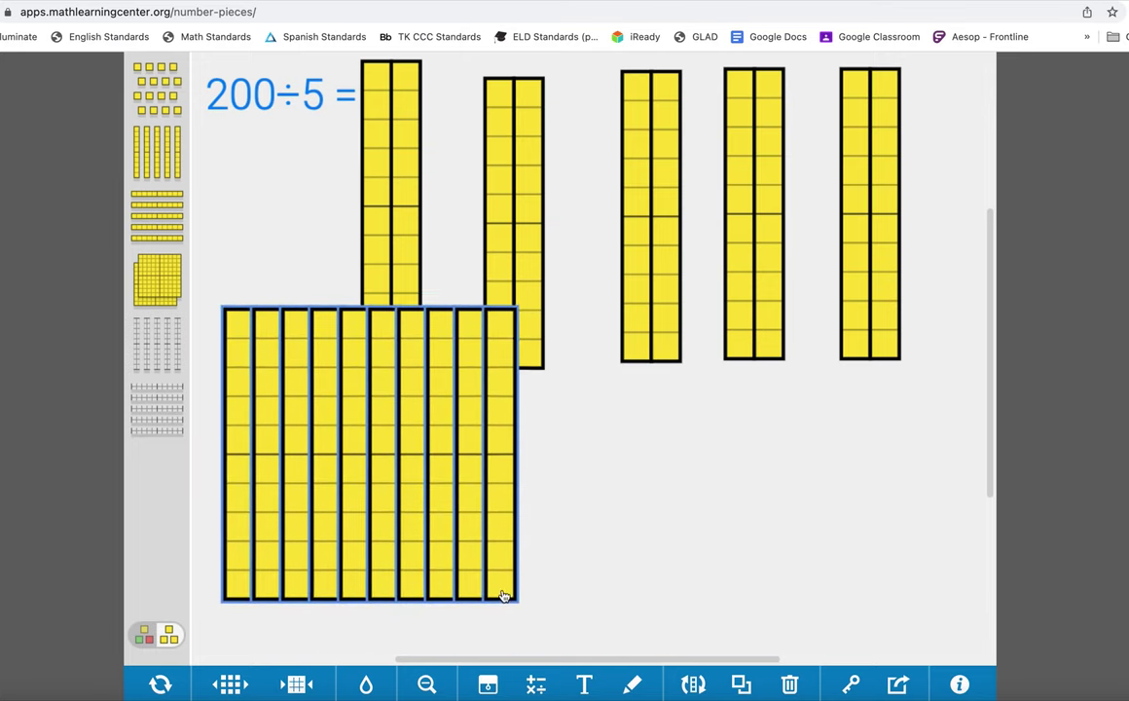
pyautogui.click(299, 686)
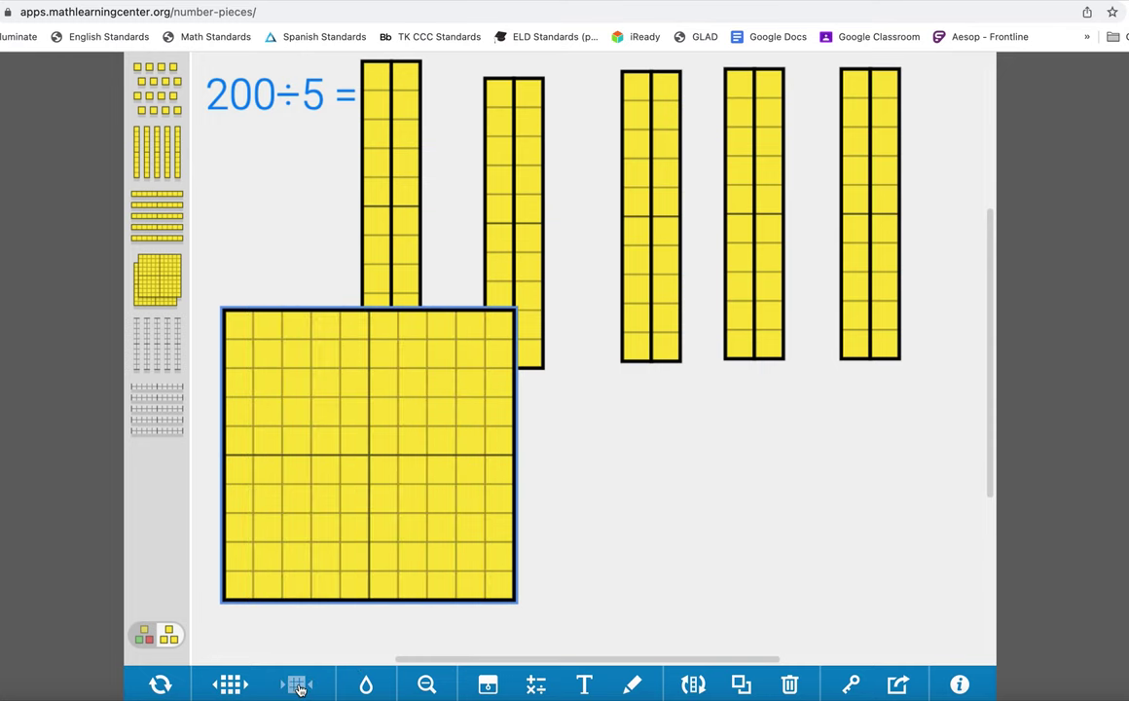
pyautogui.click(230, 686)
pyautogui.moveTo(519, 582); pyautogui.dragTo(749, 625)
pyautogui.click(538, 593)
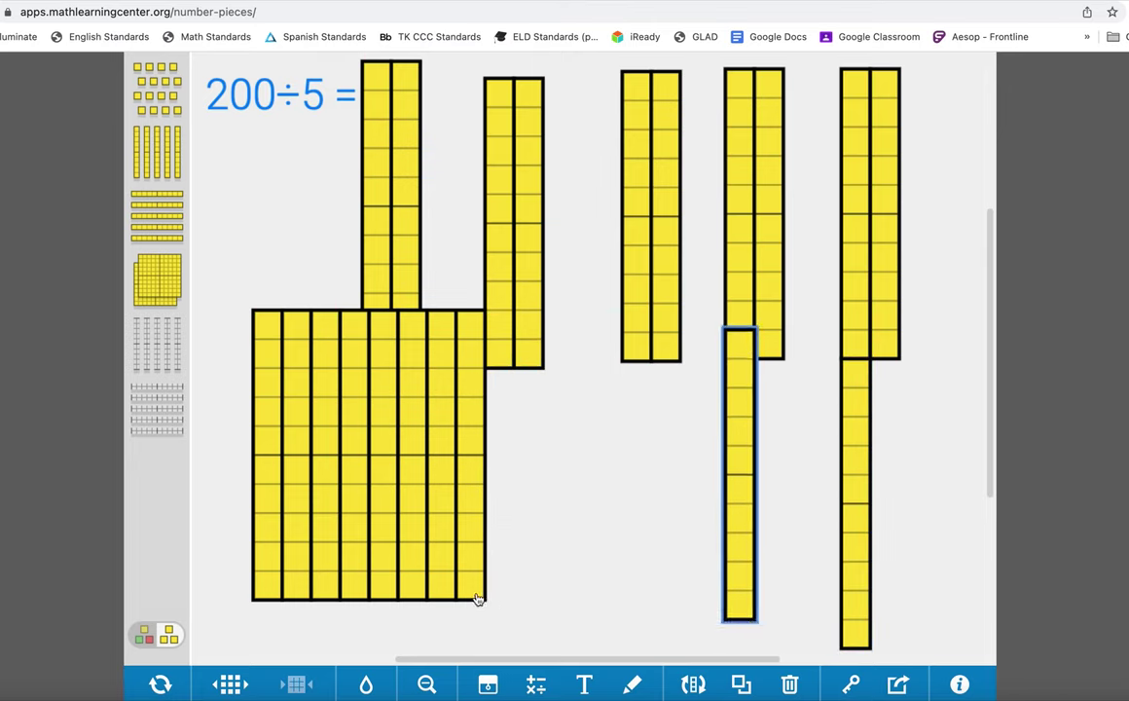
# Deal tens into the third, second and first columns, briefly breaking one ten into ones and rejoining it.
pyautogui.moveTo(477, 599); pyautogui.dragTo(642, 624)
pyautogui.moveTo(436, 600); pyautogui.dragTo(525, 631)
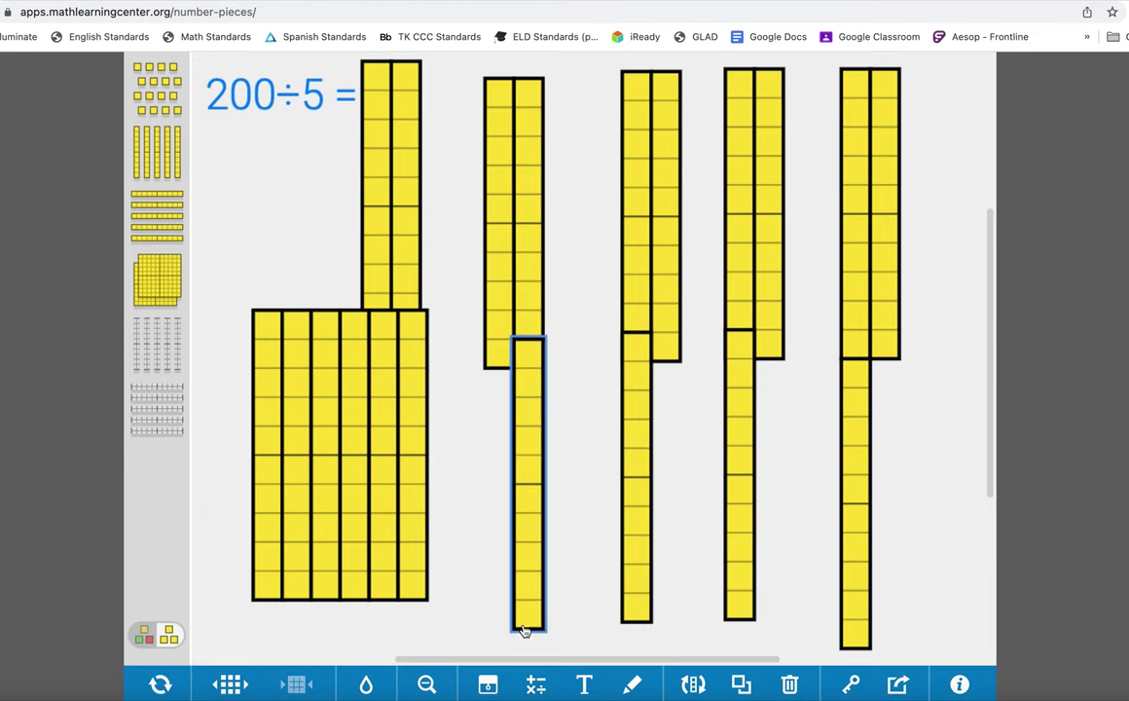
pyautogui.click(258, 321)
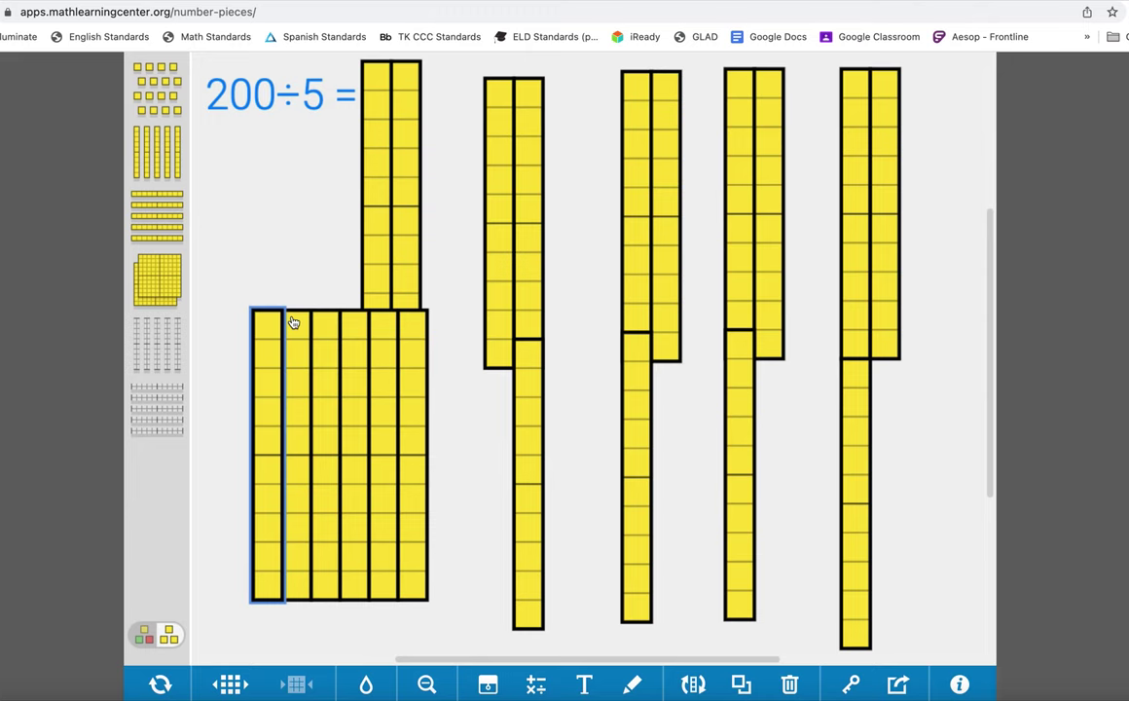
pyautogui.moveTo(258, 322); pyautogui.dragTo(334, 138)
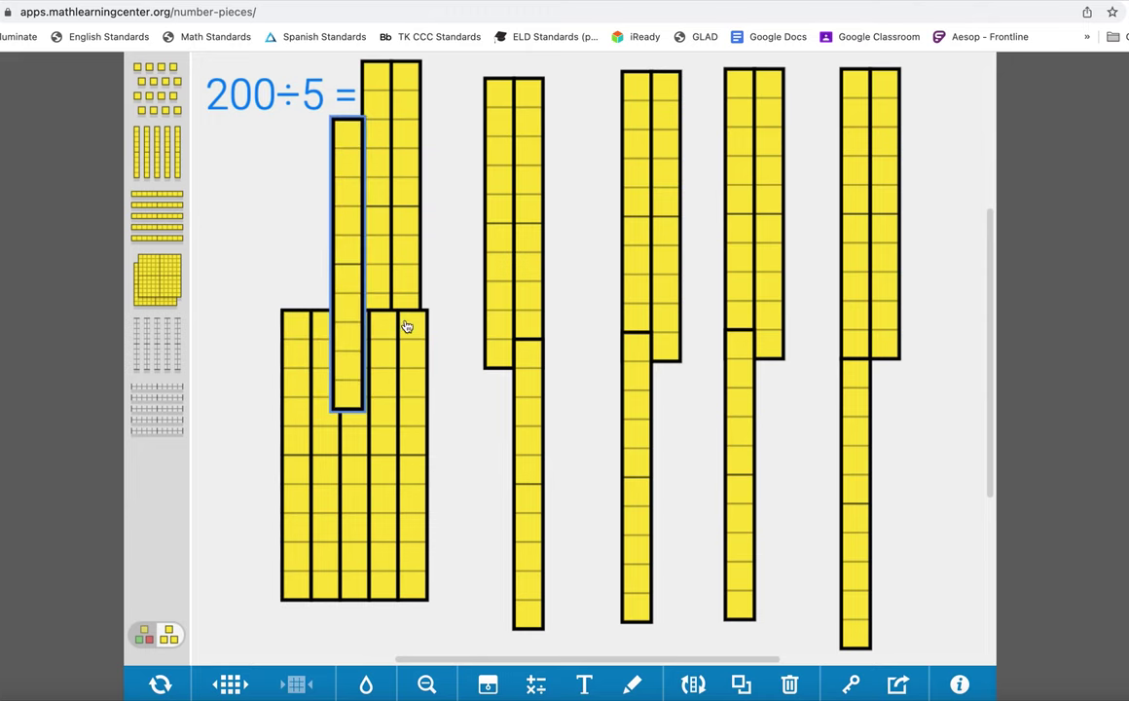
pyautogui.click(288, 327)
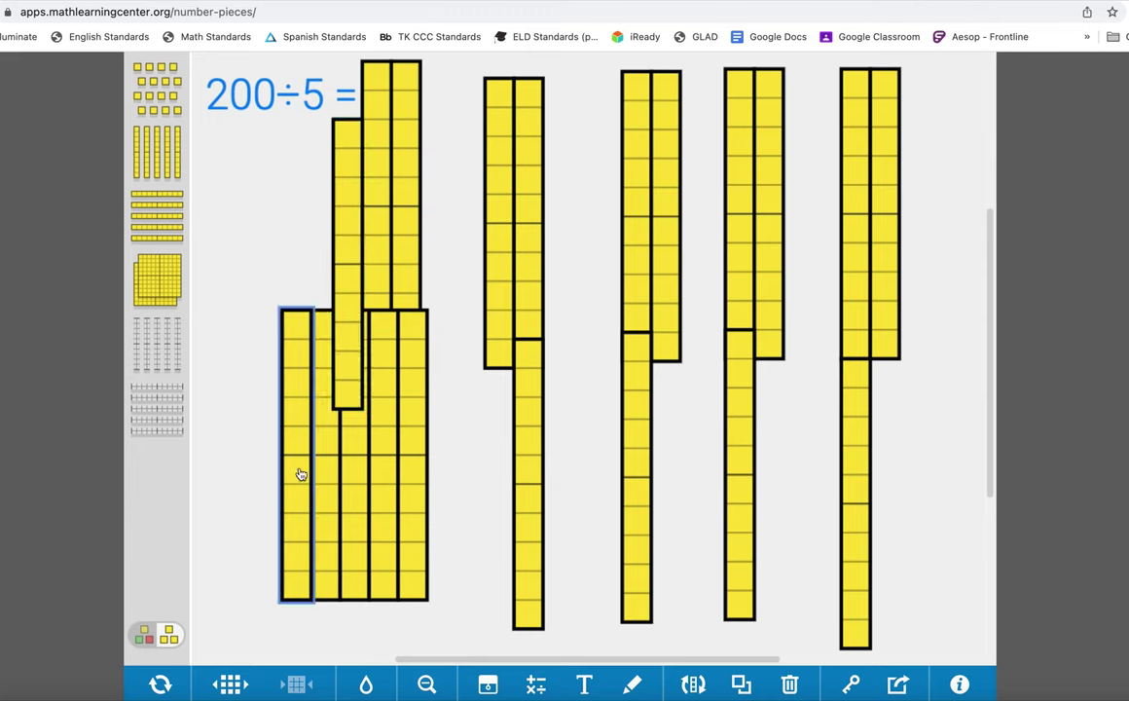
pyautogui.click(231, 686)
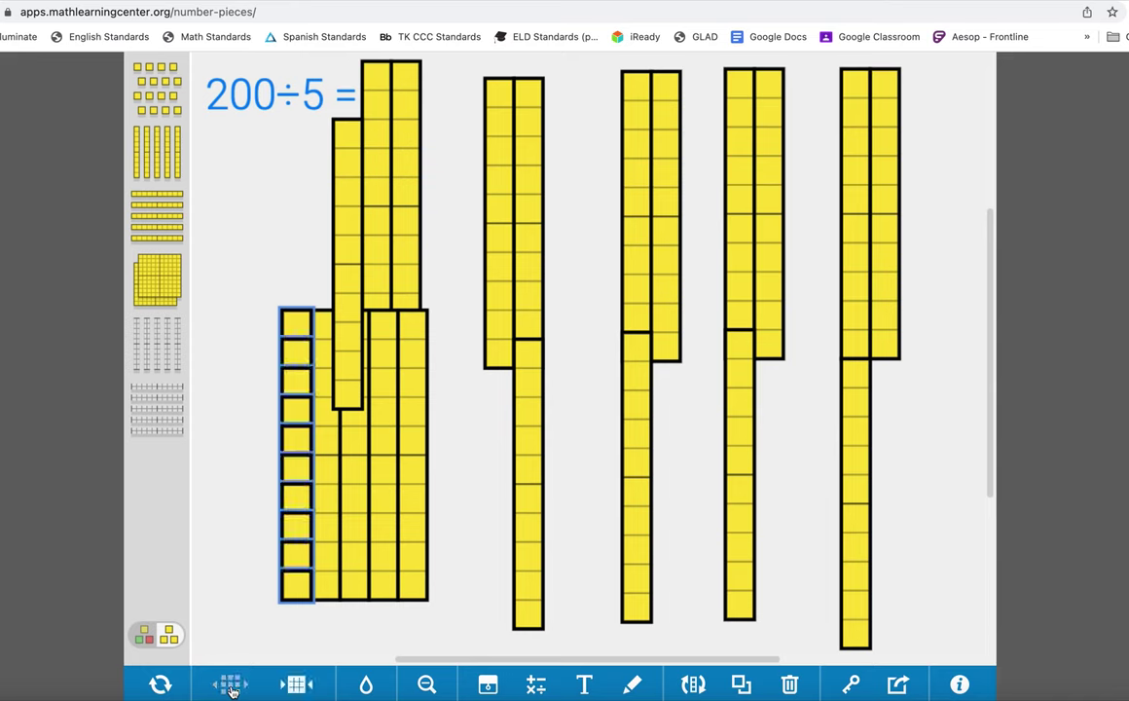
pyautogui.click(297, 684)
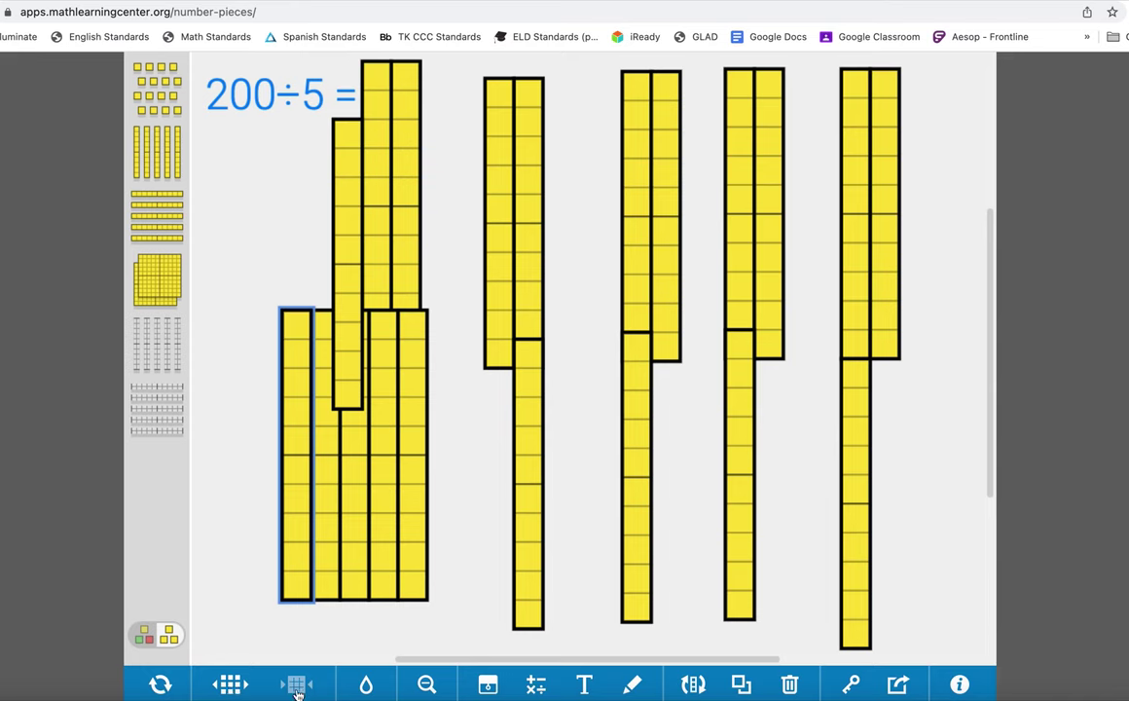
# Deal the last five tens, one per column, so every column holds four tens (40).
pyautogui.moveTo(295, 587); pyautogui.dragTo(896, 635)
pyautogui.moveTo(425, 584); pyautogui.dragTo(808, 632)
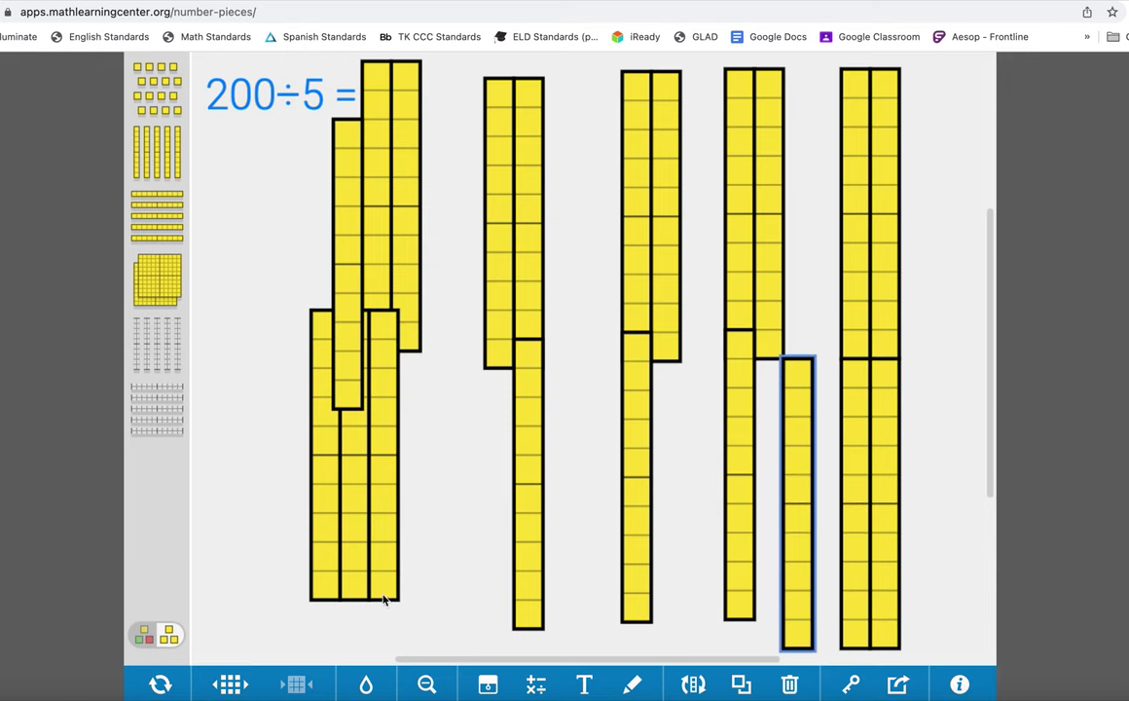
pyautogui.moveTo(384, 600); pyautogui.dragTo(657, 646)
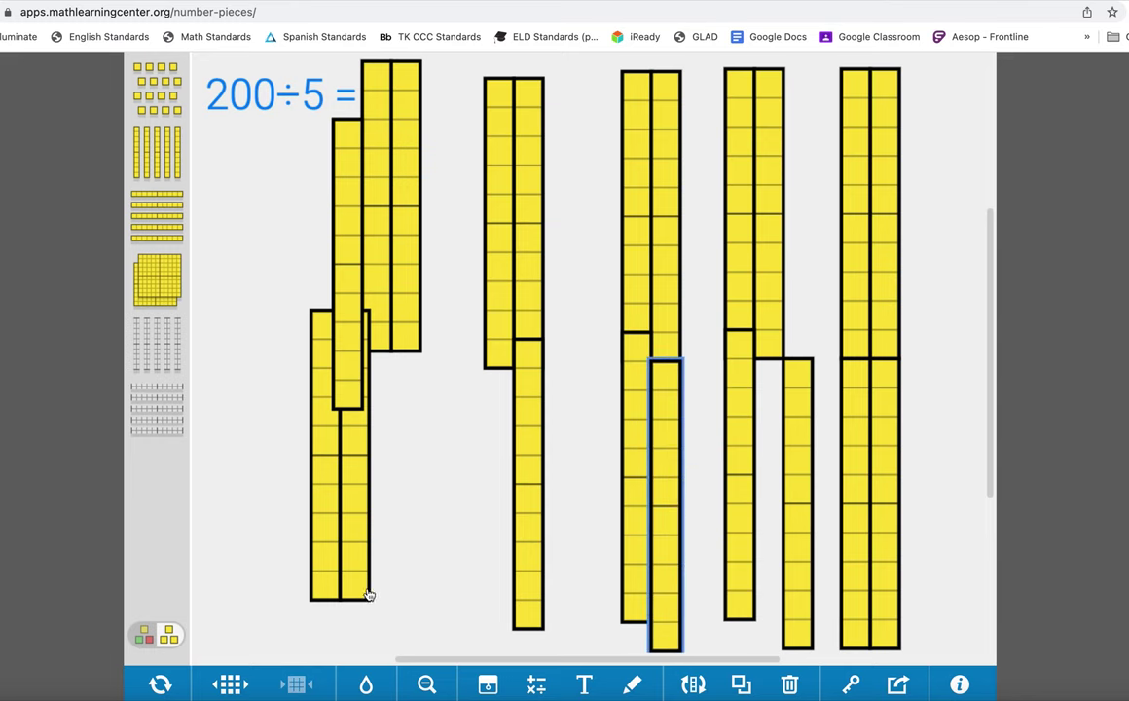
pyautogui.moveTo(369, 594); pyautogui.dragTo(499, 615)
pyautogui.moveTo(313, 590); pyautogui.dragTo(404, 573)
pyautogui.moveTo(730, 594); pyautogui.dragTo(768, 646)
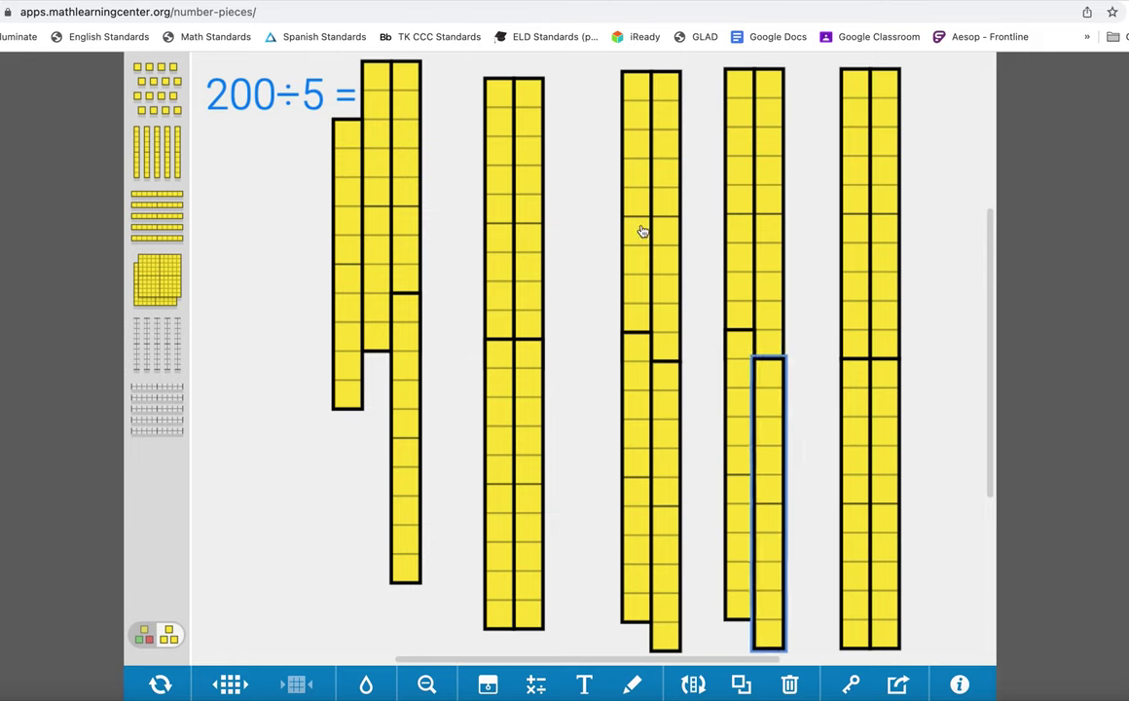
# Append 40 so the equation reads 200÷5 =40, and move it to the bottom-left below the tens.
pyautogui.click(282, 92)
pyautogui.click(309, 100)
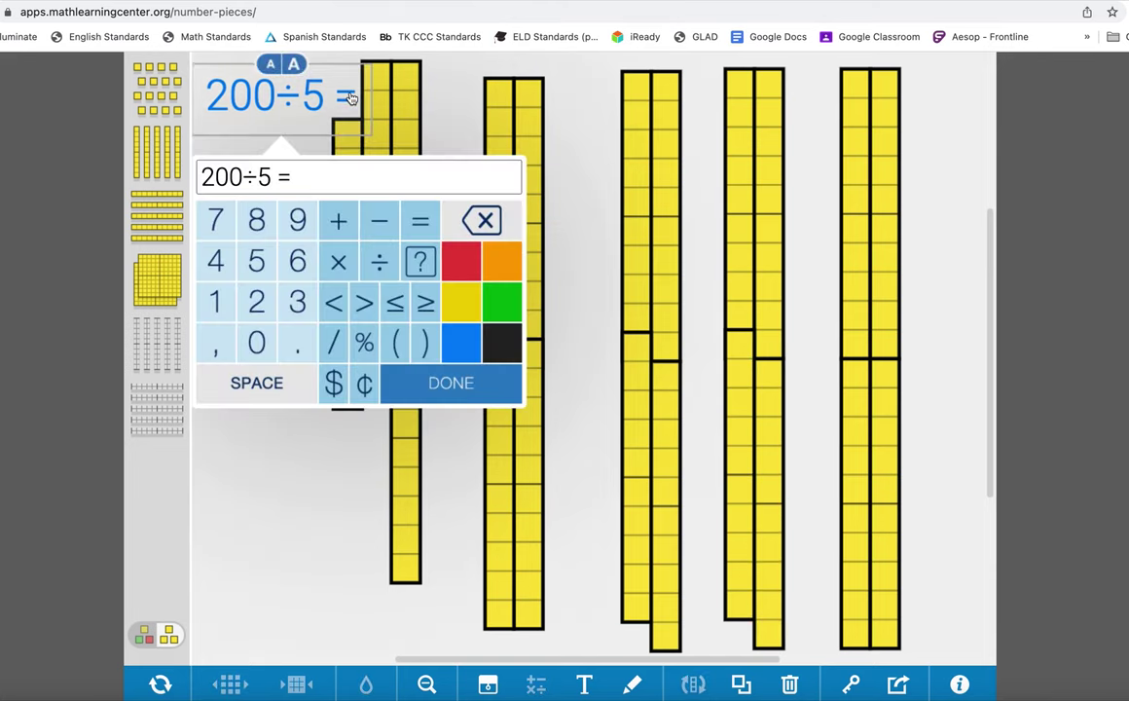
pyautogui.write('40')
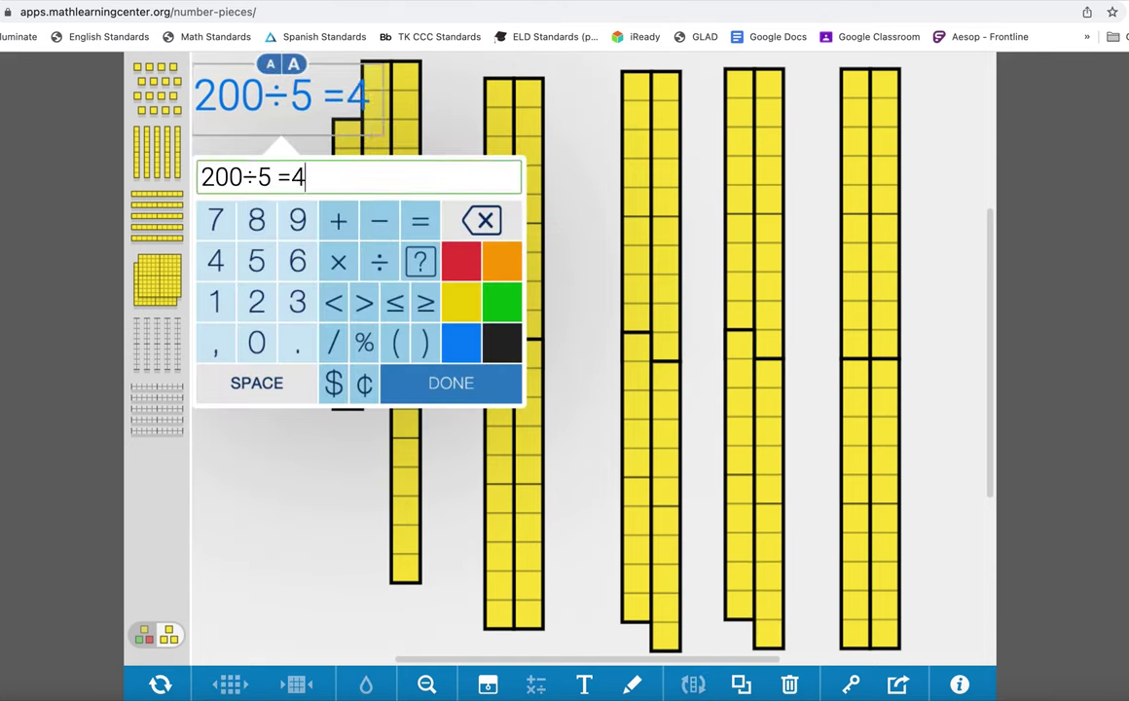
pyautogui.click(434, 384)
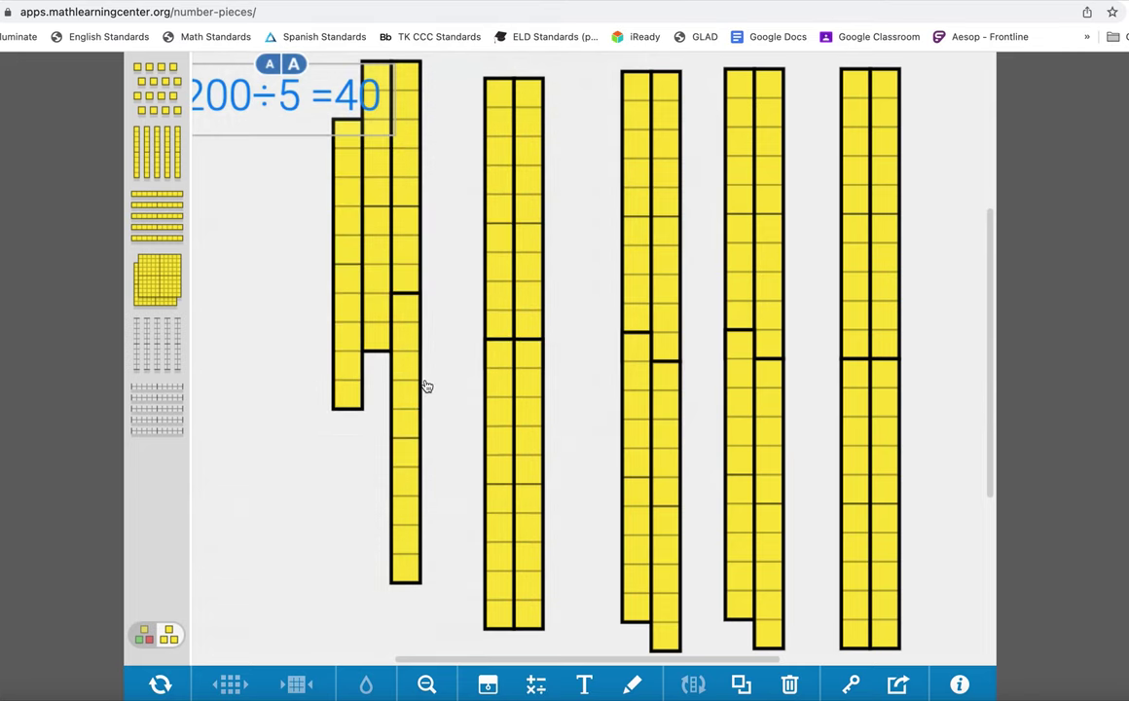
pyautogui.moveTo(270, 126); pyautogui.dragTo(304, 642)
pyautogui.click(280, 464)
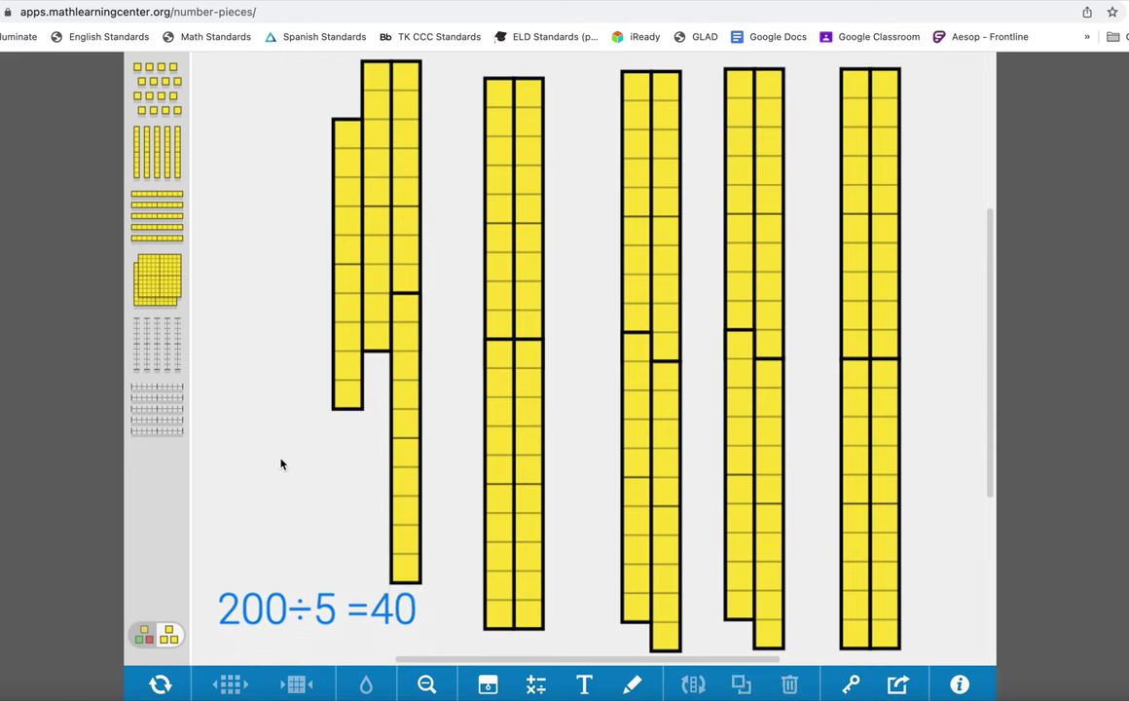